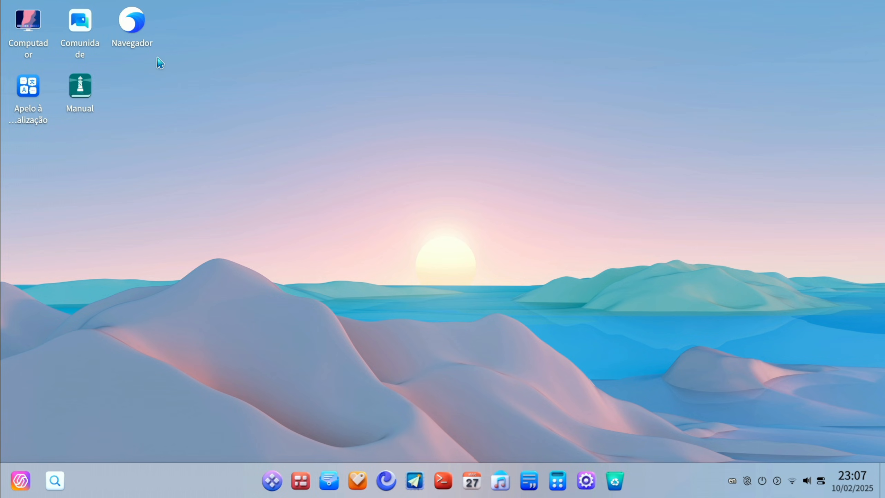
Move the Navegador desktop shortcut away from the other icons, into the empty area beside Manual
drag(134, 31, 195, 122)
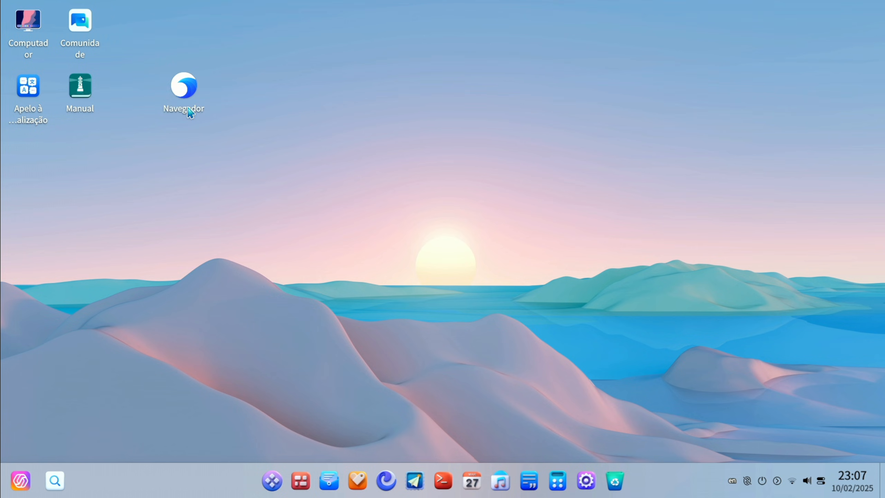
click(272, 481)
scroll(322, 329, down, 2)
scroll(322, 328, down, 10)
scroll(321, 349, up, 15)
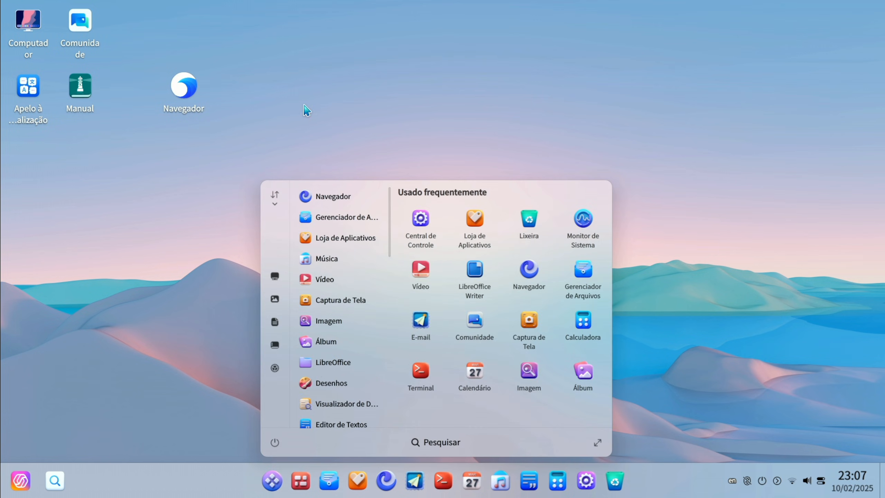
click(324, 109)
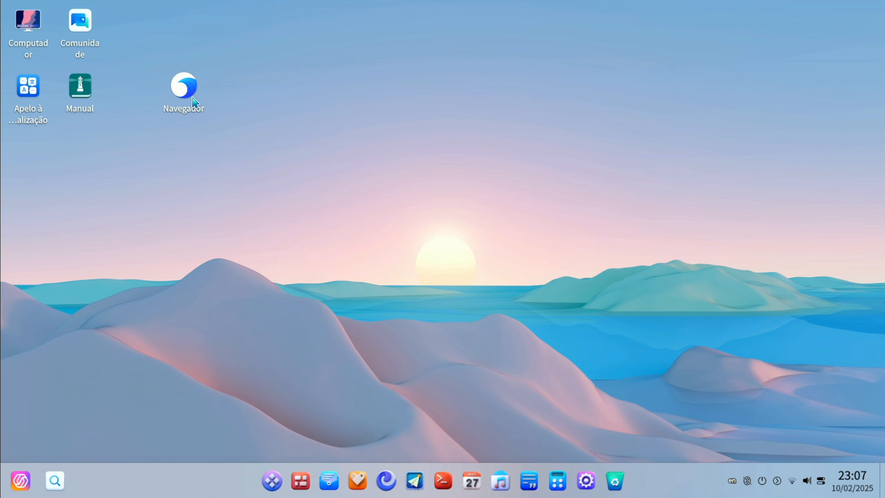
Open the browser from its desktop shortcut, keep only one tab and search the web for "ventoy"
click(191, 101)
double_click(189, 98)
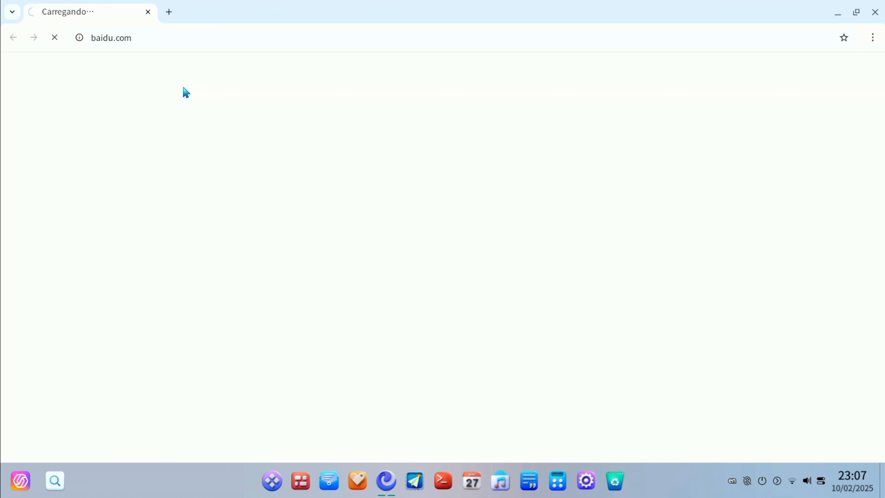
click(170, 15)
click(148, 15)
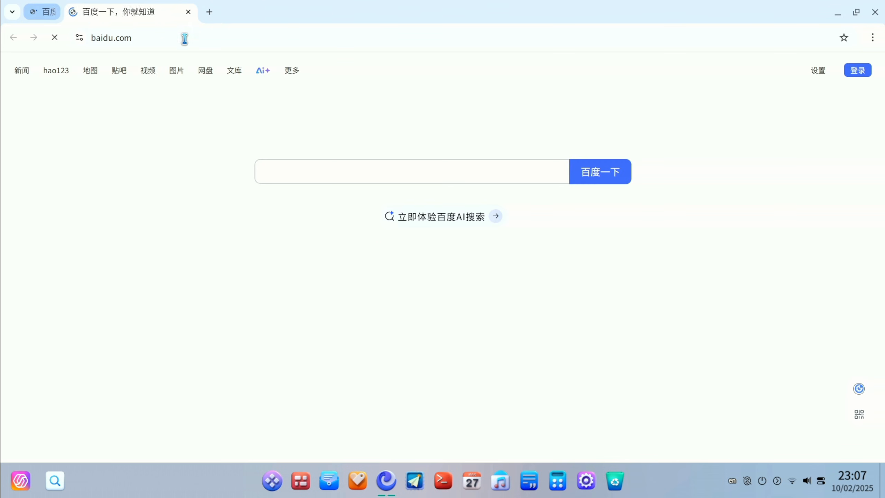
click(196, 46)
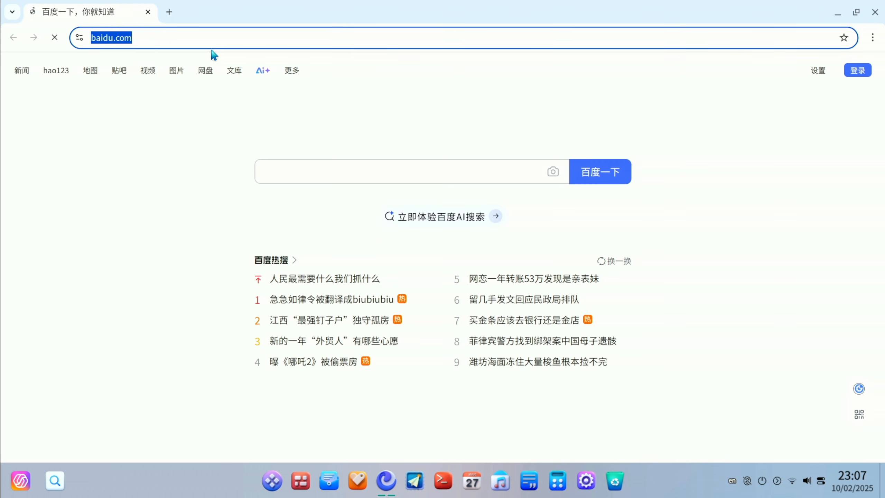
text(ventoy)
key(Return)
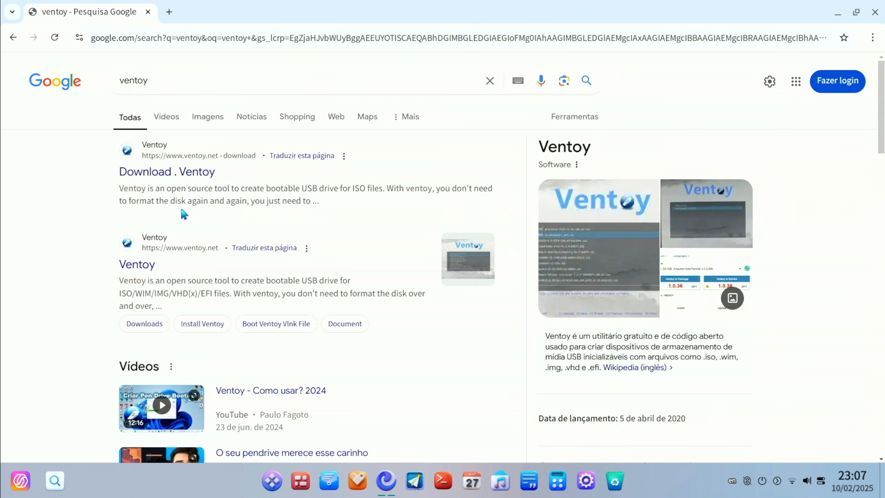
Download ventoy-1.1.01-linux.tar.gz from Ventoy's official download page through SourceForge and check its download progress
click(181, 179)
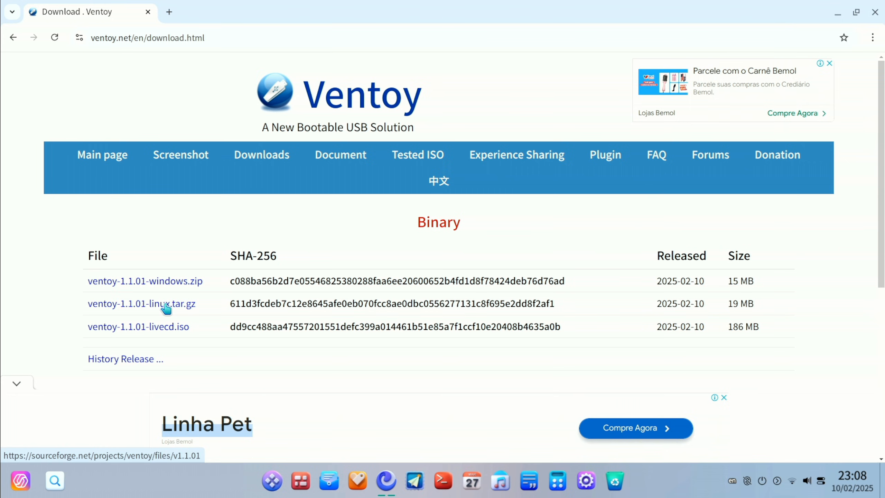
click(190, 308)
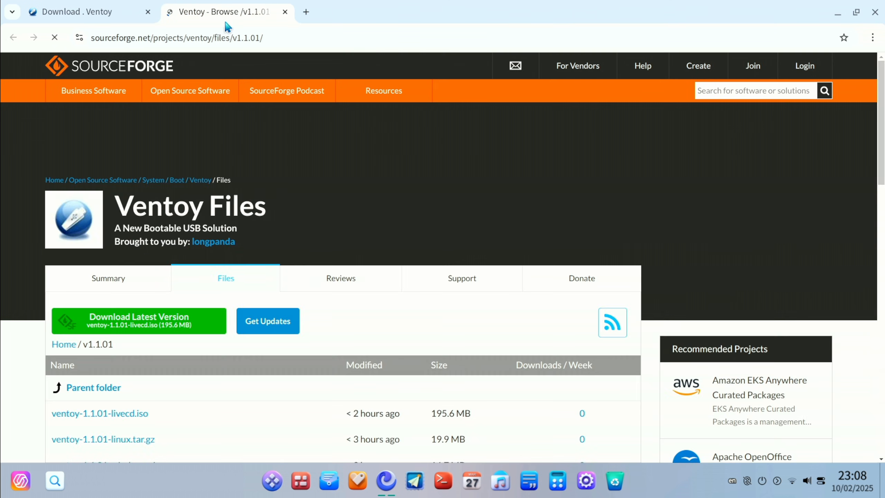
scroll(320, 172, down, 3)
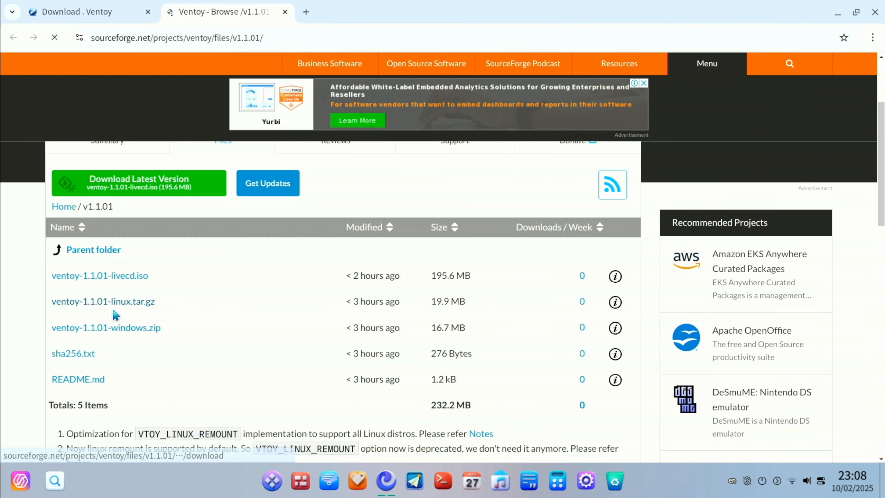
click(144, 302)
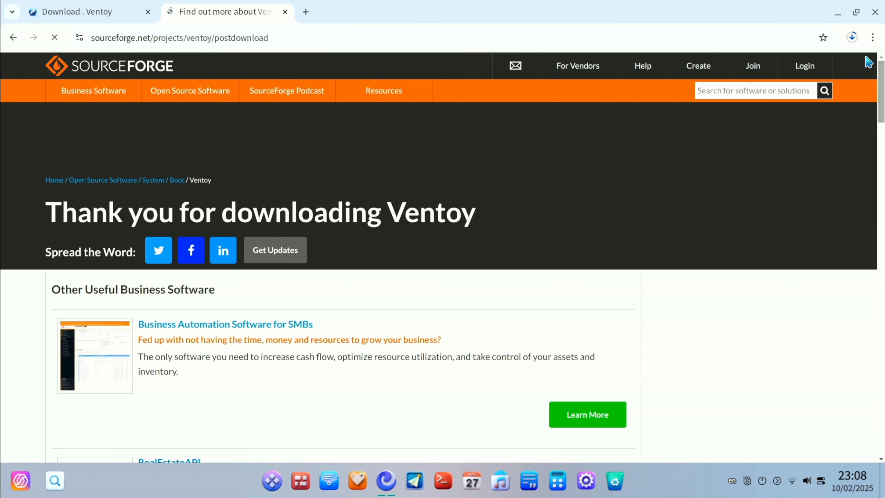
click(858, 40)
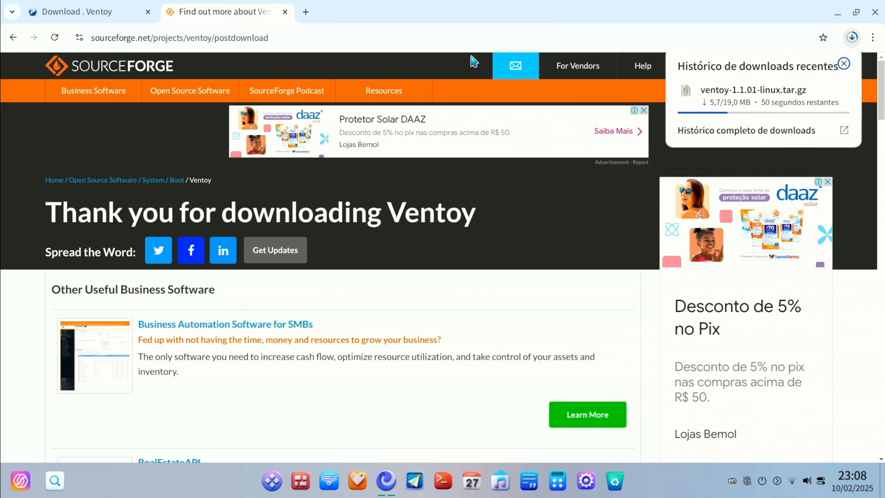
Close the Ventoy download page, search for "windows 11" without signing in, and open Microsoft's "Baixar o Windows 11" page
click(151, 13)
click(165, 39)
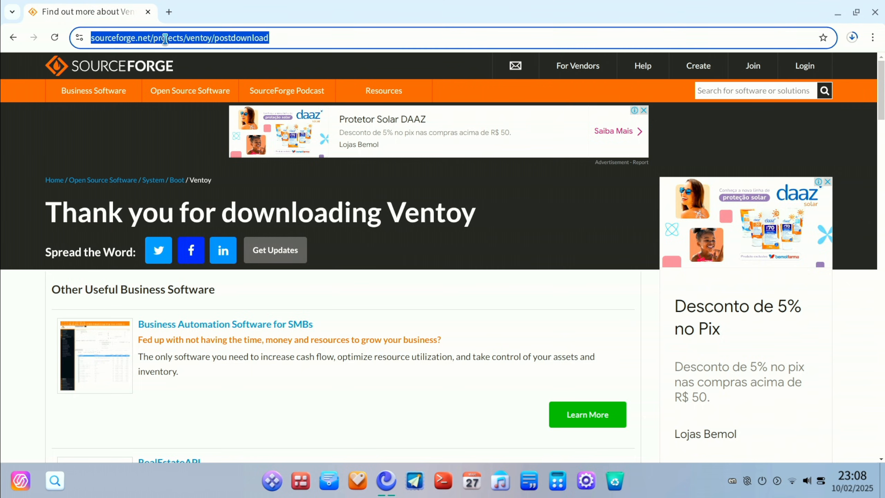
text(windows 11)
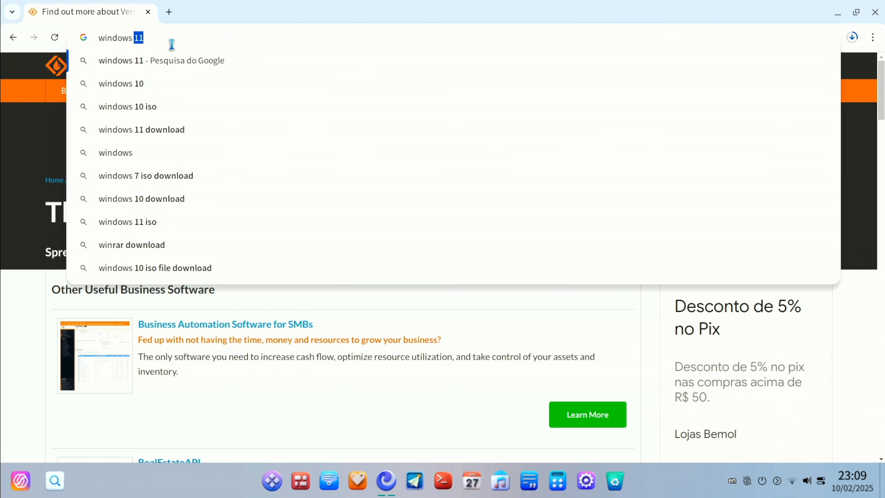
key(Return)
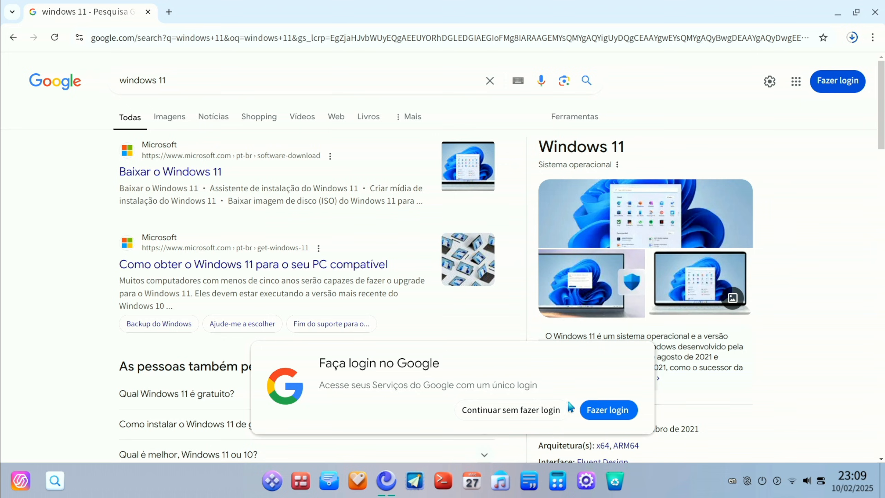
click(521, 410)
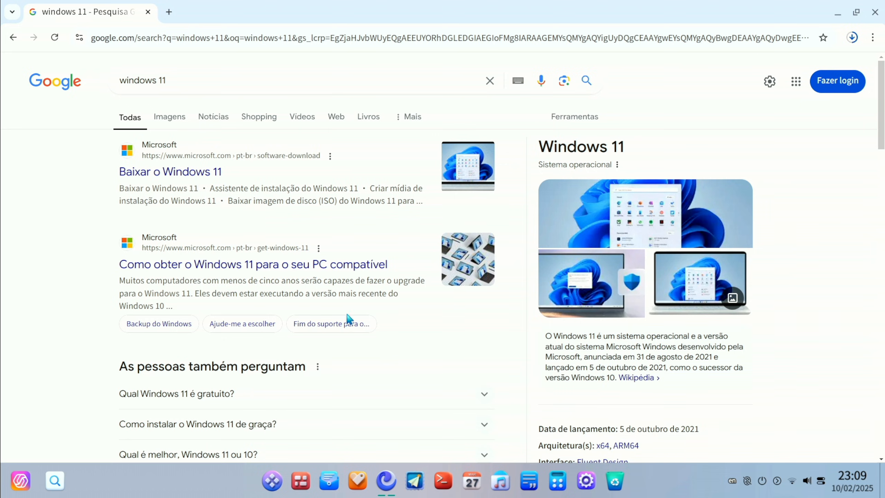
click(161, 182)
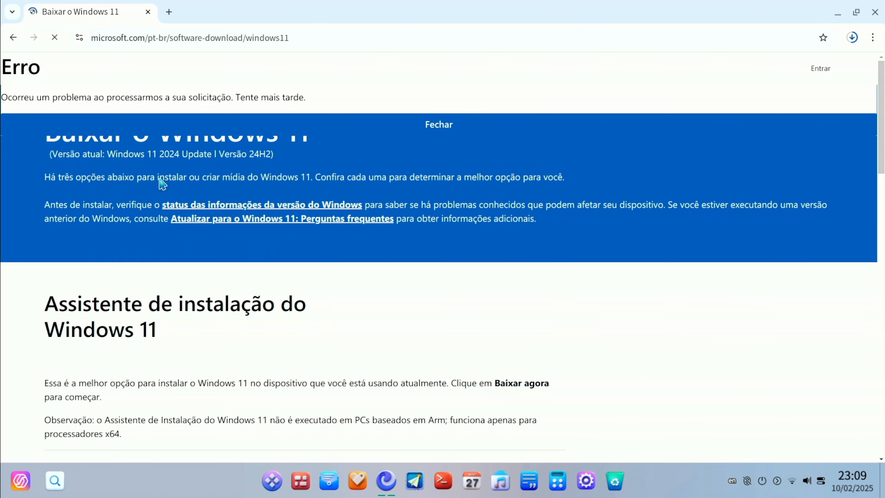
Request the disk image "Windows 11 (ISO de várias edições para dispositivos x64)"
scroll(177, 195, down, 15)
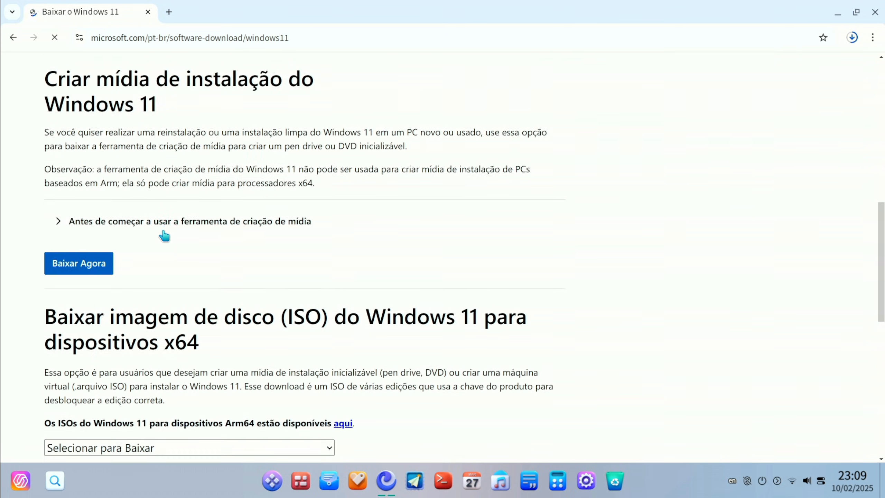
click(91, 177)
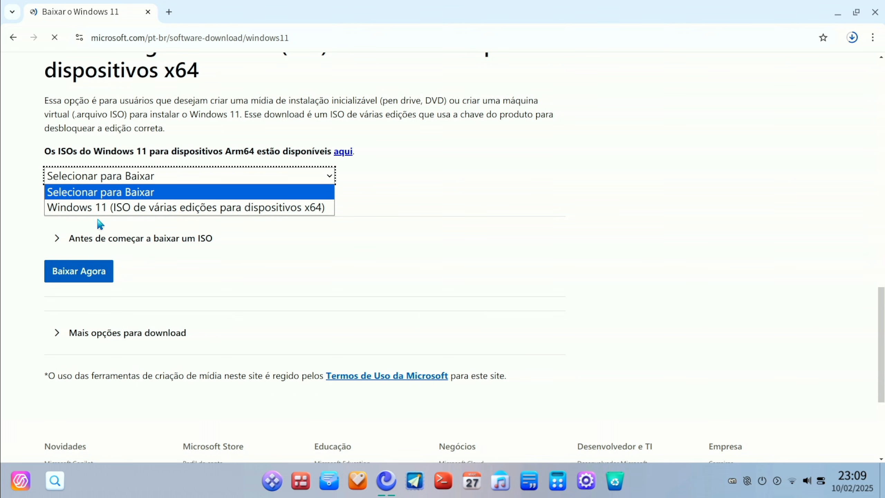
click(69, 192)
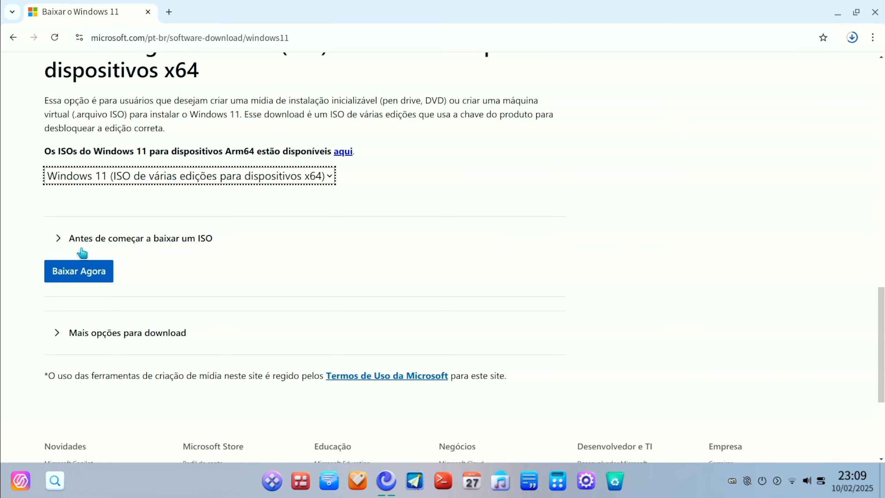
click(81, 265)
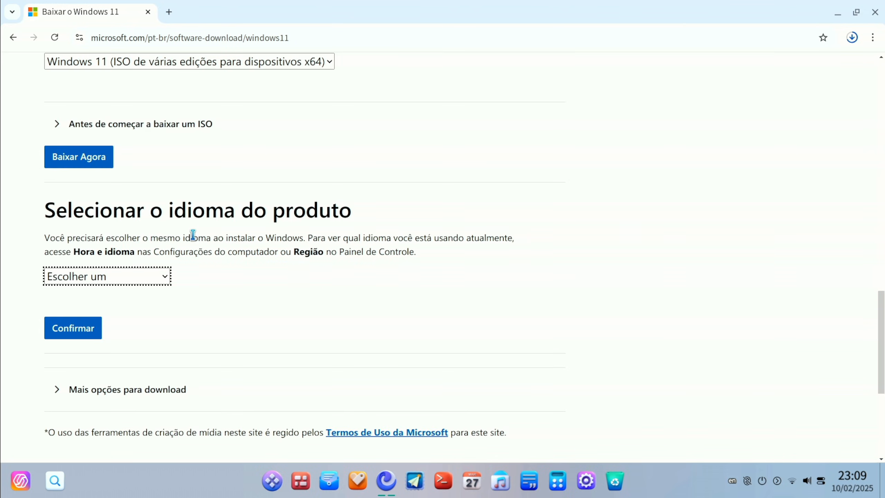
Choose Português (Brasil) as the product language and confirm it
click(127, 277)
scroll(83, 90, down, 4)
scroll(85, 99, down, 4)
click(95, 136)
click(92, 321)
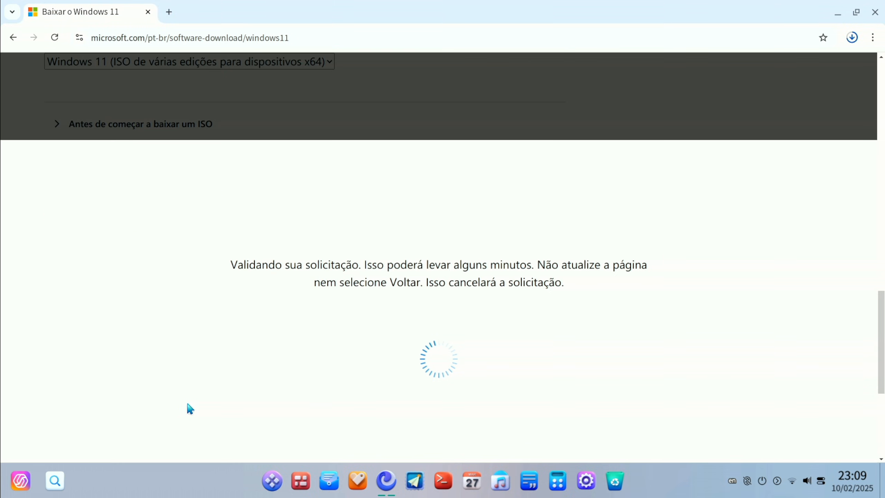
Start the 64-bit download of the Windows 11 Português (Brasil) ISO
scroll(246, 166, down, 3)
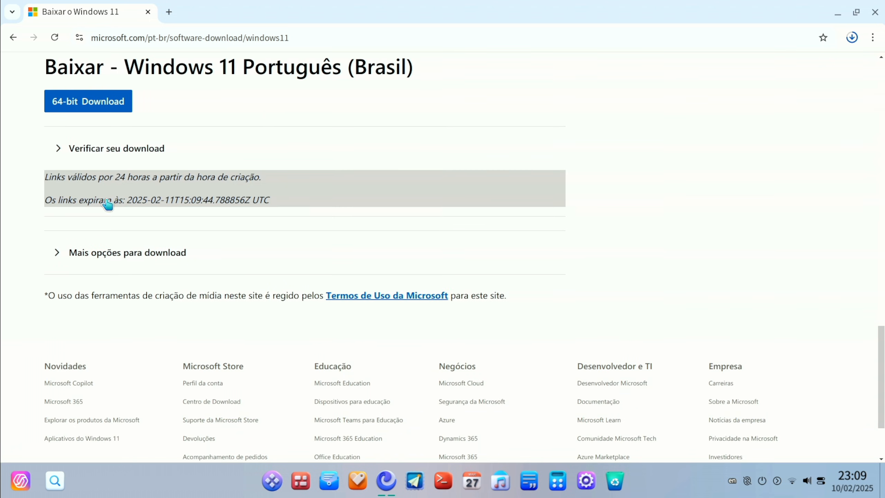
scroll(107, 203, up, 2)
drag(45, 134, 275, 131)
click(301, 136)
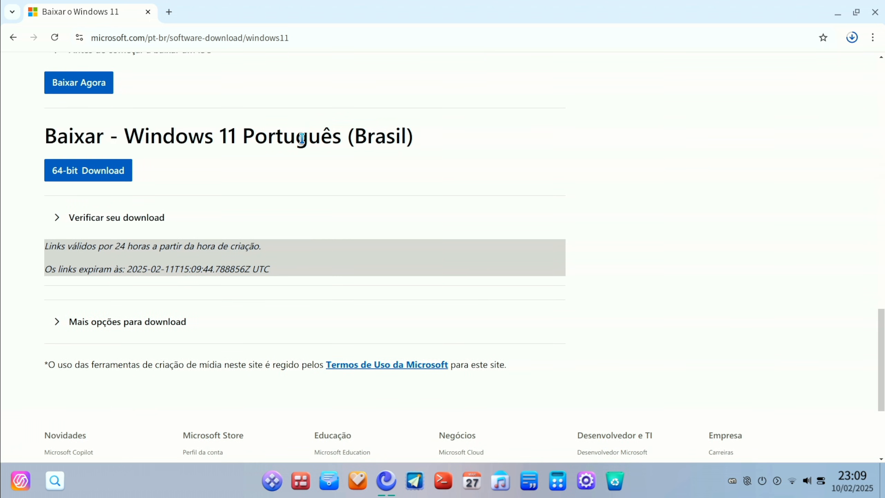
click(71, 171)
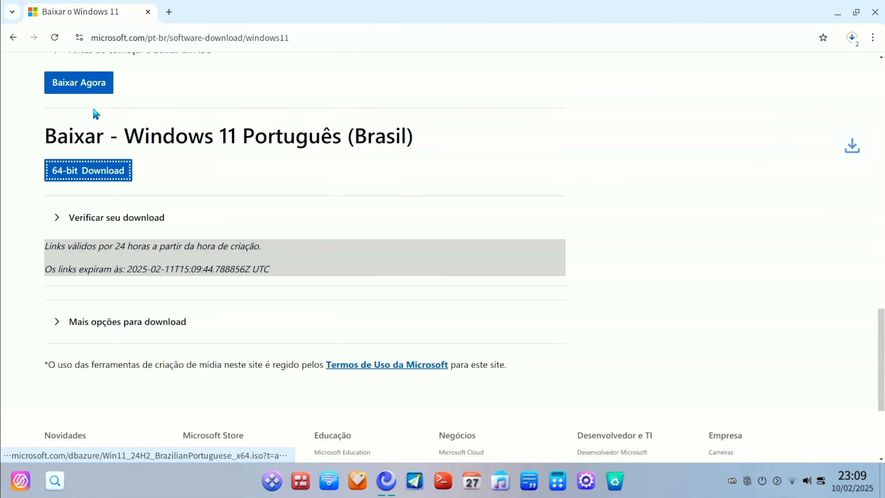
Show the downloaded ventoy-1.1.01-linux.tar.gz in its folder and extract it into a ventoy-1.1.01-linux folder
click(853, 37)
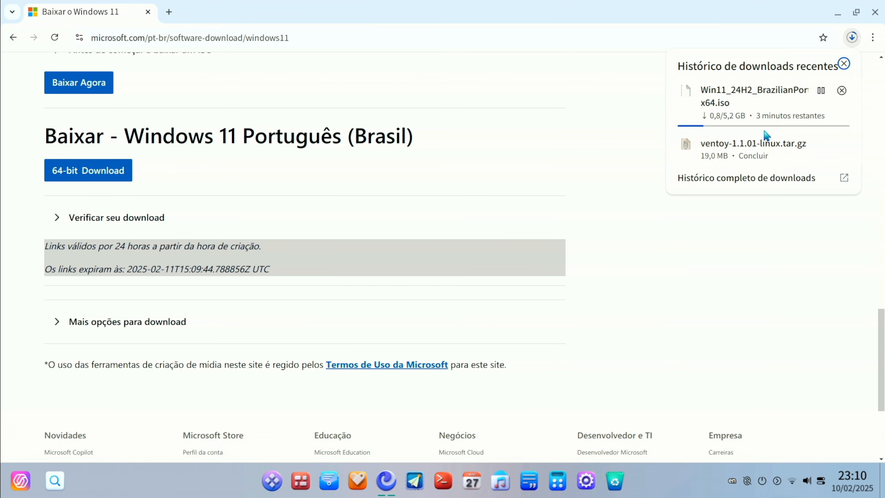
mouse_move(823, 154)
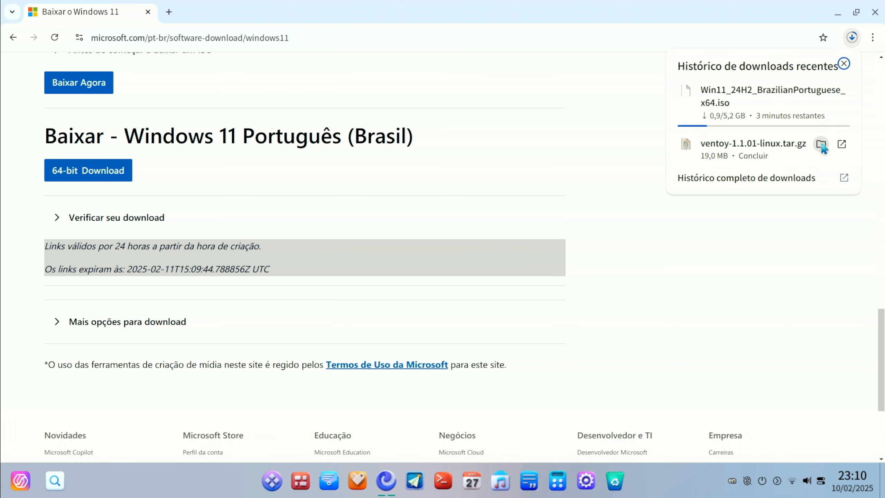
click(822, 144)
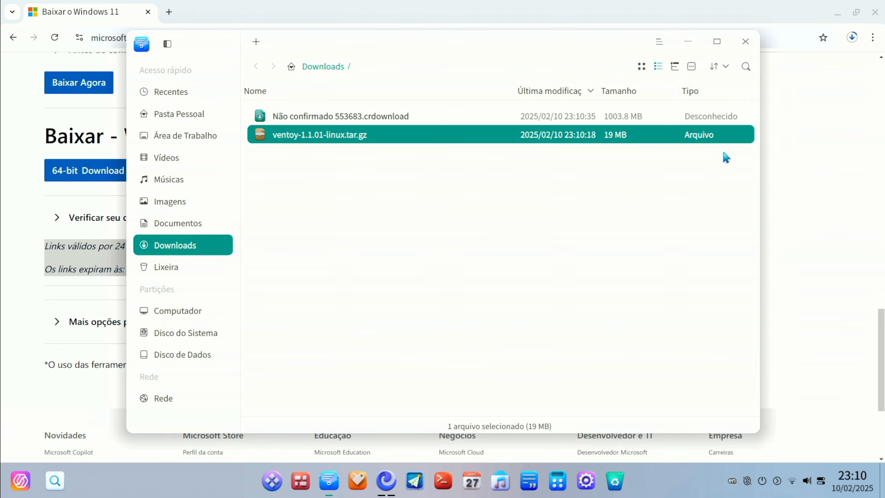
click(435, 190)
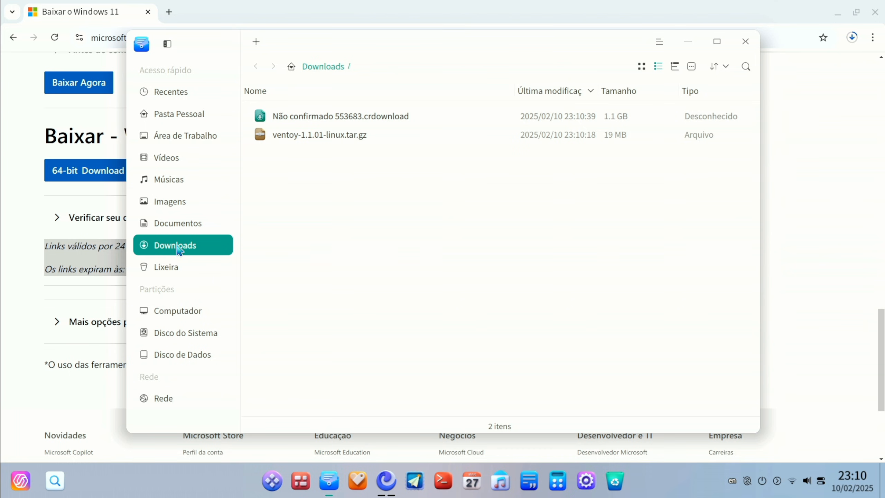
right_click(291, 137)
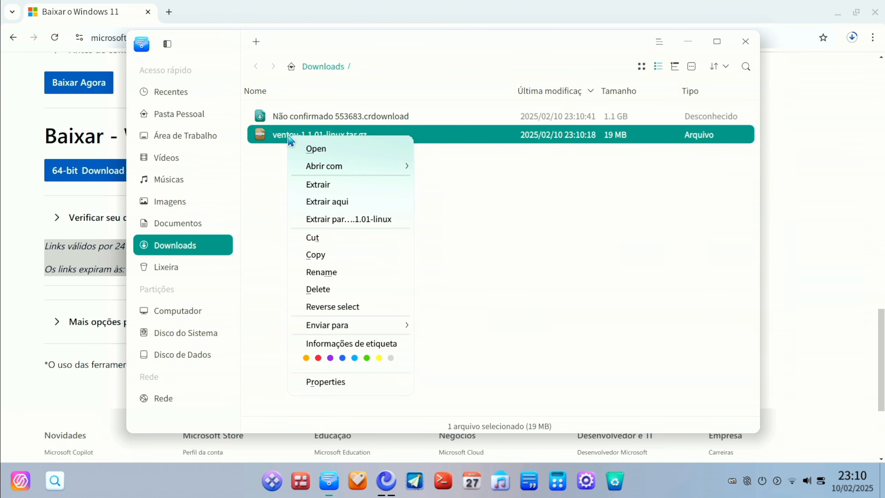
click(333, 220)
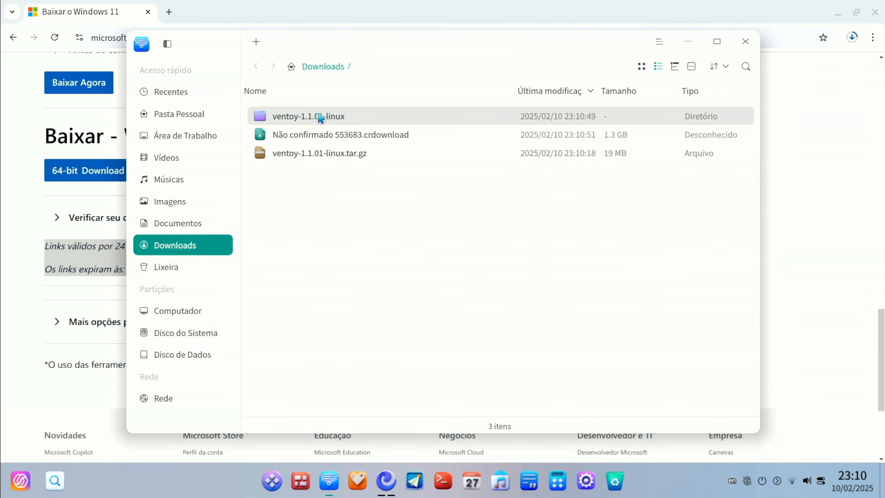
Open the ventoy-1.1.01 folder inside the extracted ventoy-1.1.01-linux folder and locate VentoyGUI.x86_64
double_click(285, 120)
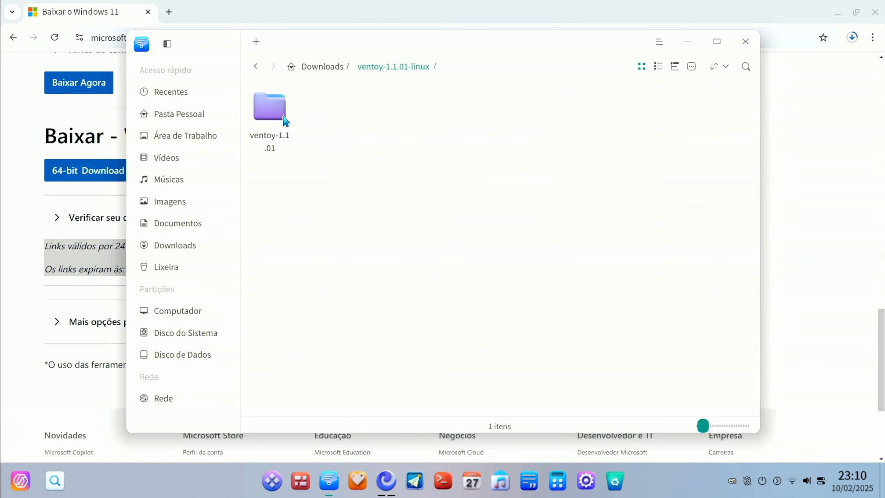
double_click(269, 122)
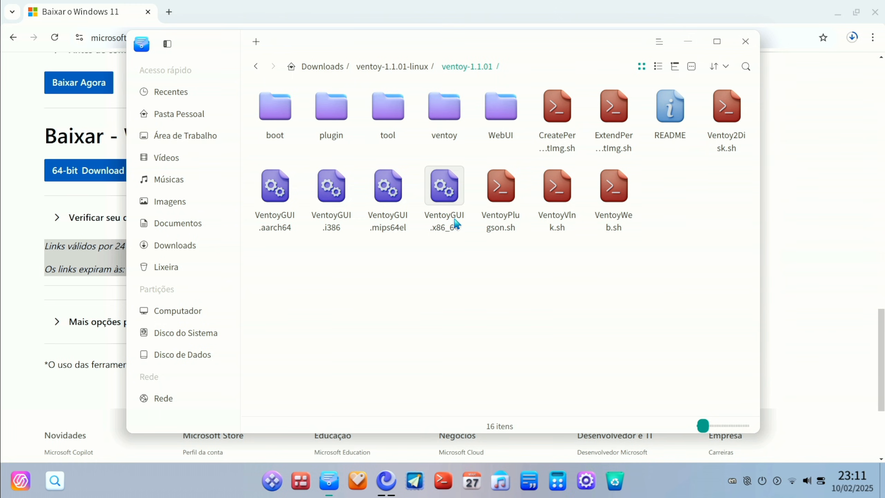
click(447, 232)
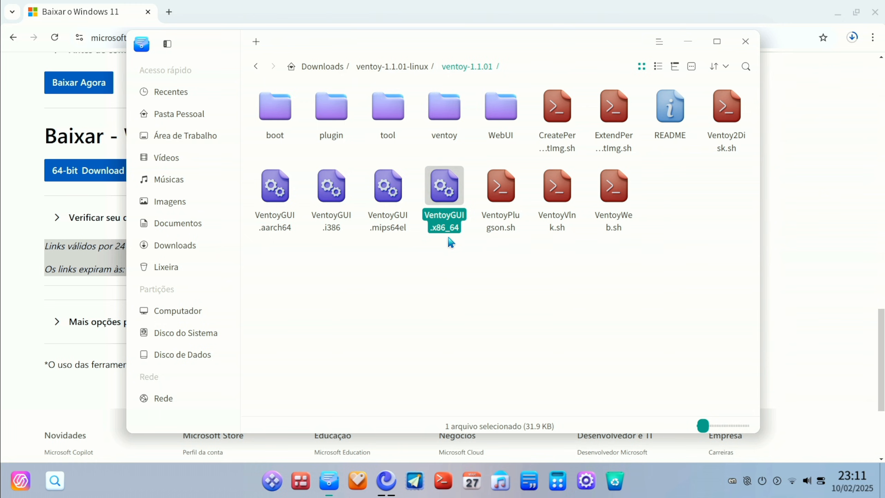
click(479, 311)
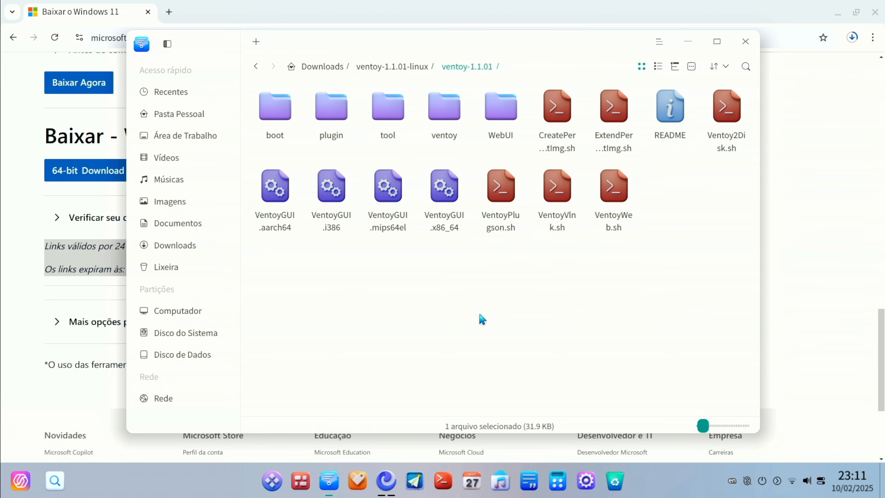
Run VentoyGUI.x86_64 and authorise it as superuser with the account password
double_click(435, 205)
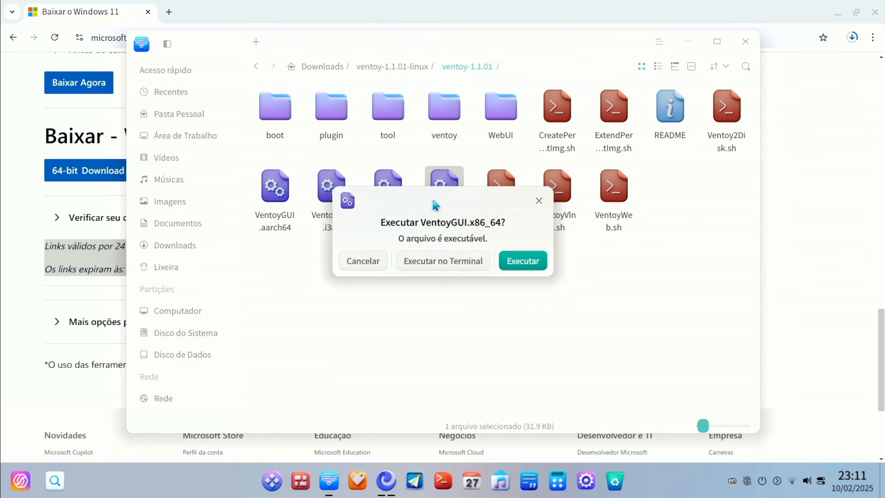
click(526, 267)
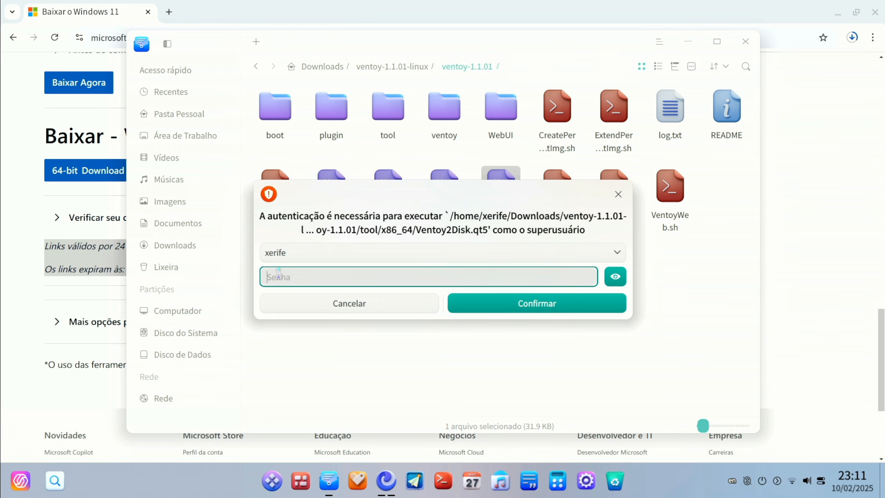
text(xxxx)
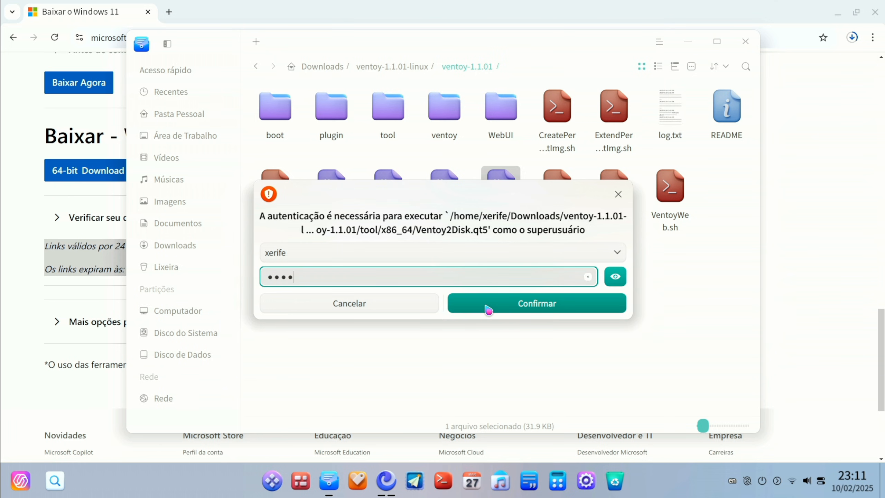
click(488, 309)
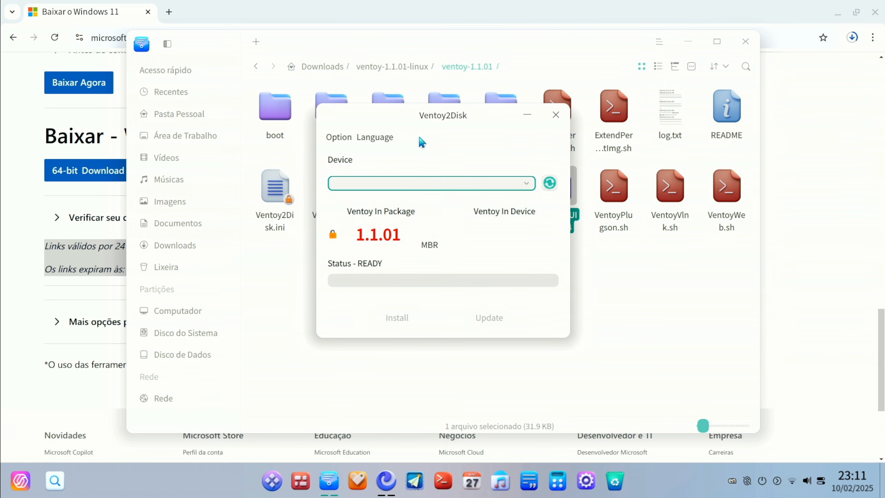
Switch the Ventoy2Disk interface language to Portuguese
click(374, 137)
scroll(440, 265, down, 3)
scroll(443, 277, down, 3)
click(492, 362)
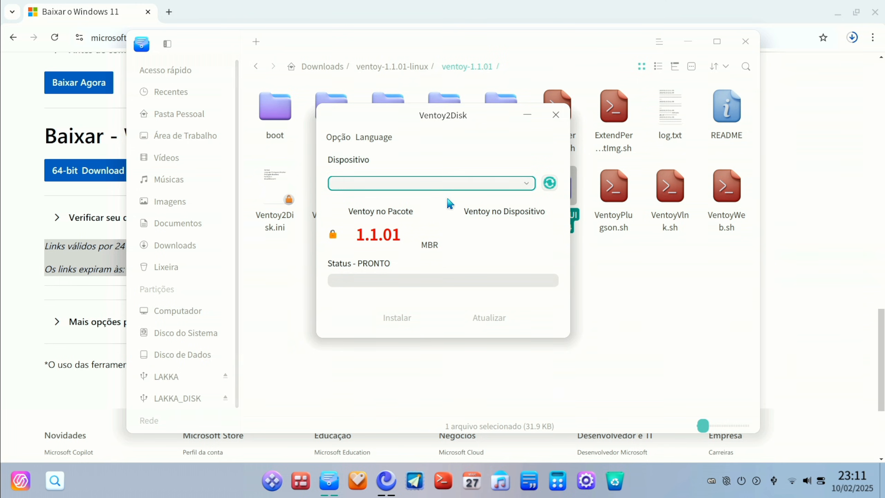
Refresh the device list, install Ventoy on the 64 GB Kingston DataTraveler 3.0, accepting both format warnings, and close Ventoy2Disk
click(557, 186)
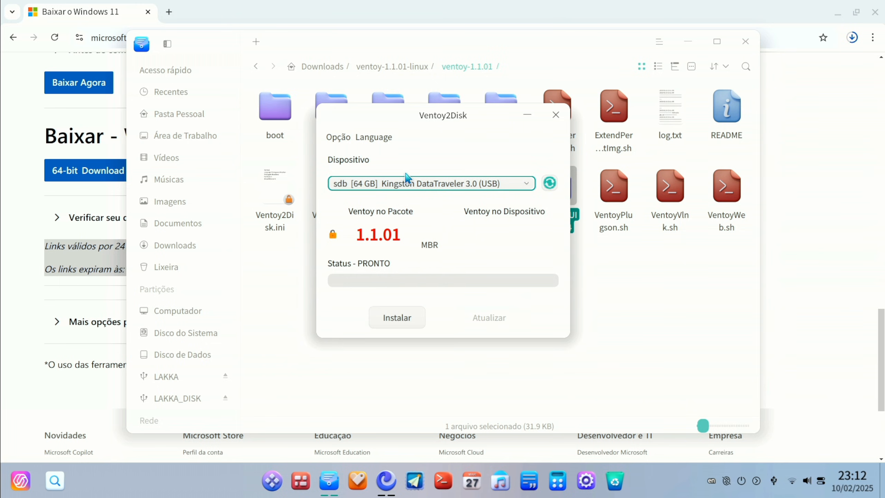
click(397, 321)
click(412, 226)
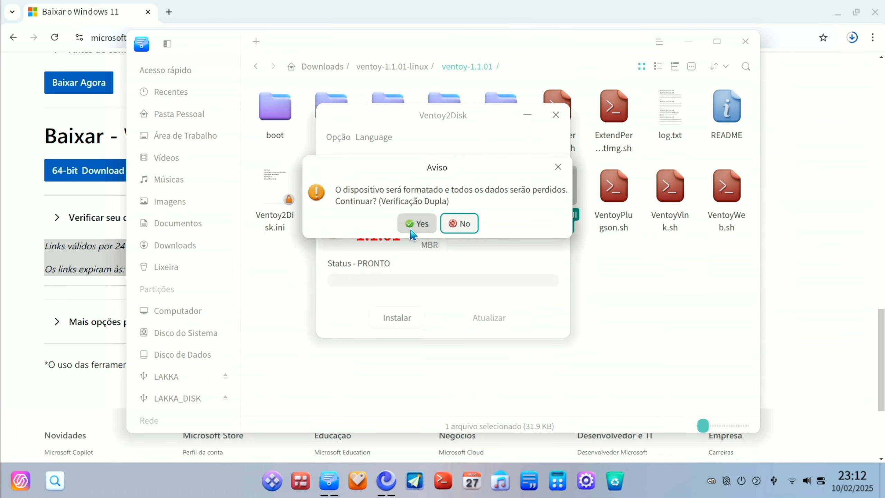
click(411, 229)
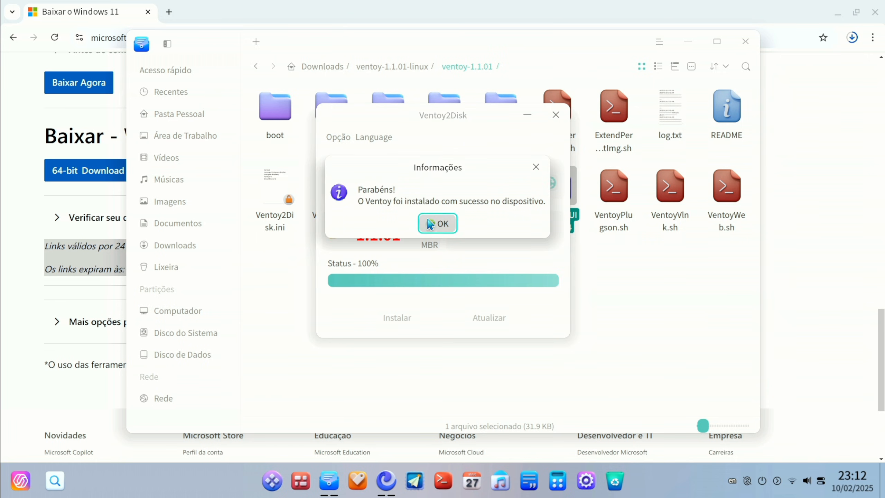
click(430, 223)
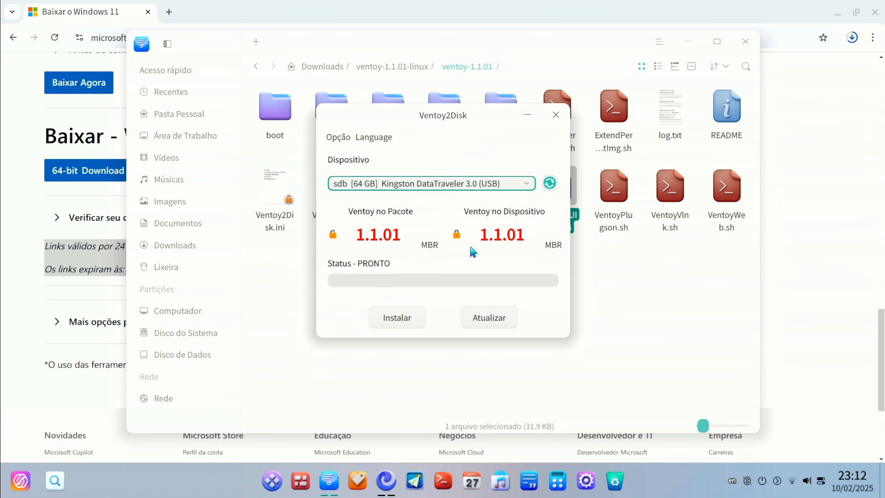
click(556, 115)
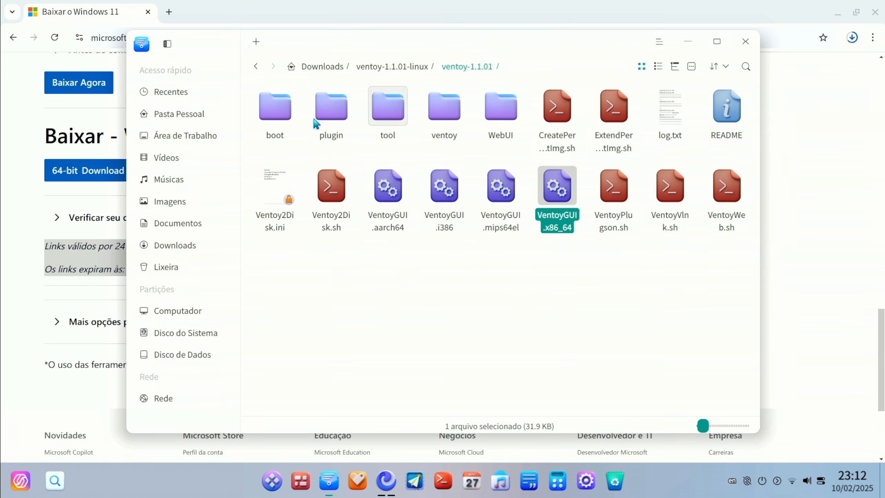
Check the ISO download in the Downloads folder and show the finished Win11_24H2_BrazilianPortuguese_x64.iso in its folder from the browser's recent downloads
click(181, 246)
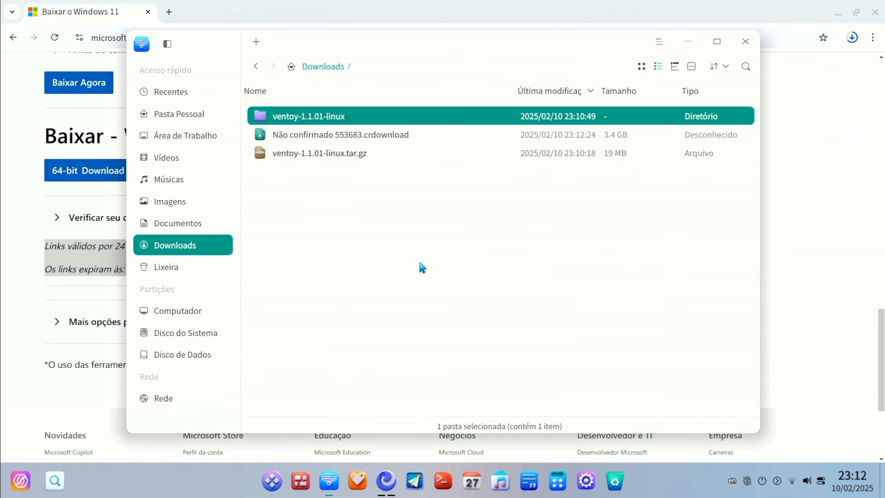
click(423, 267)
click(342, 138)
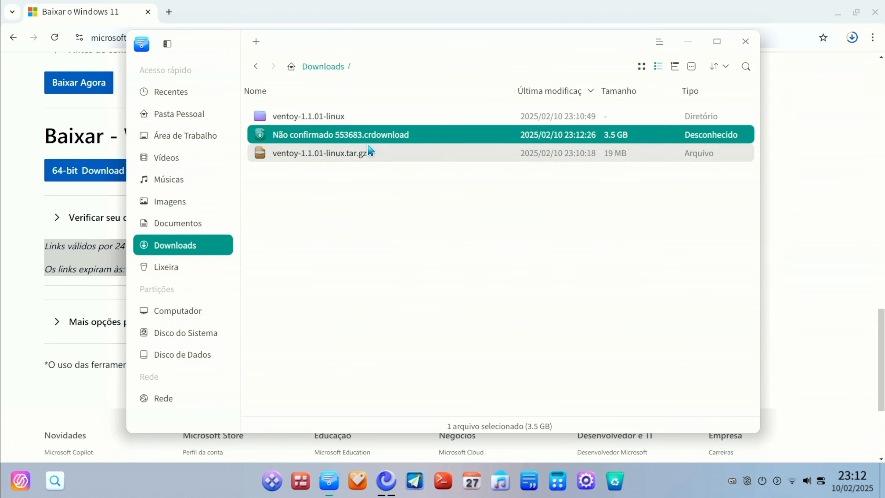
click(596, 8)
click(853, 38)
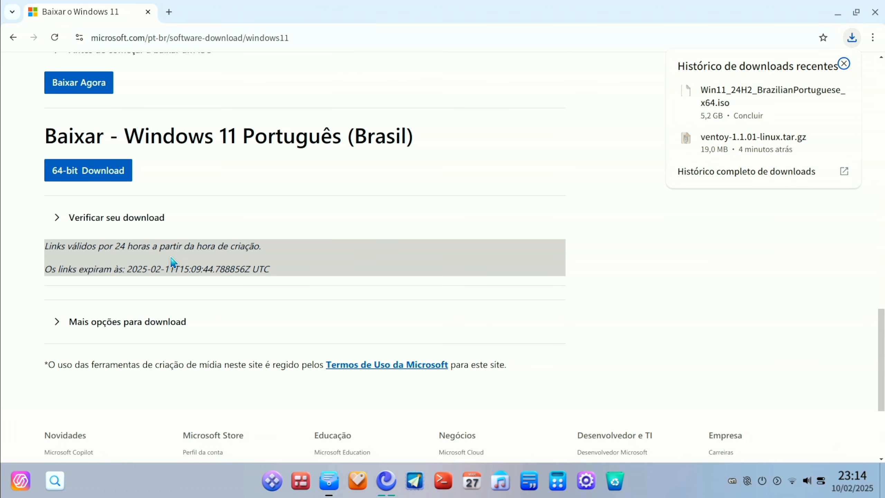
mouse_move(800, 101)
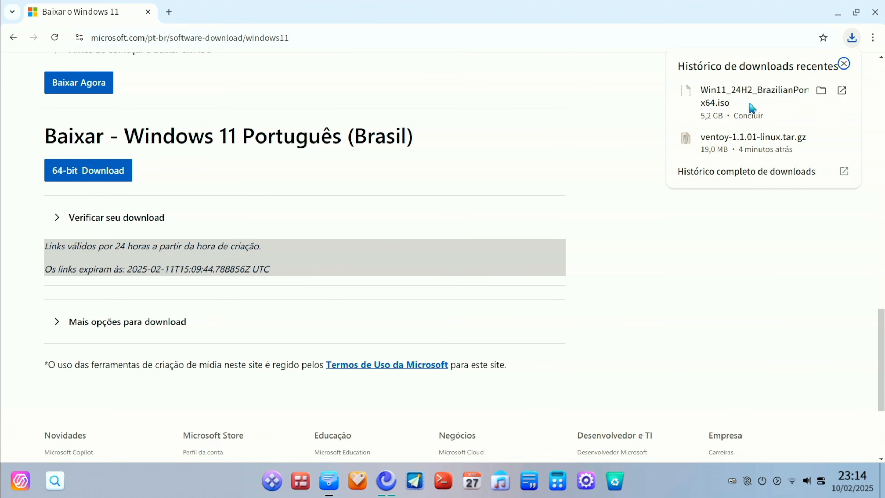
click(821, 91)
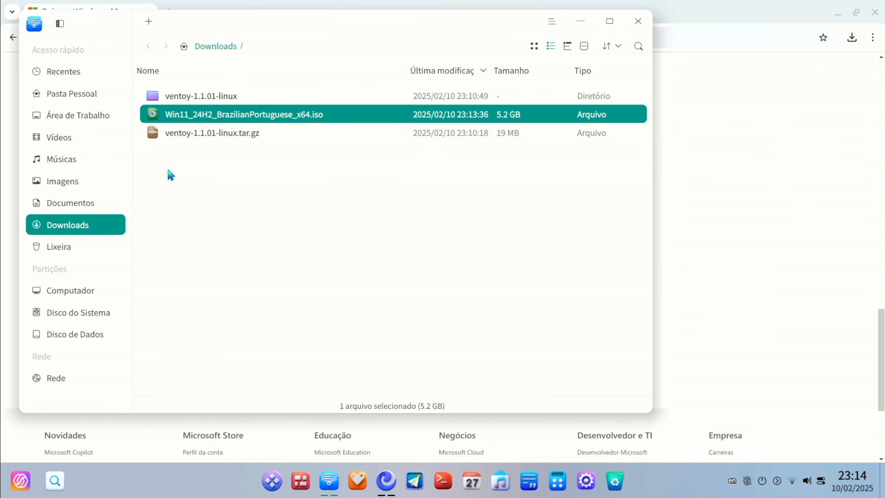
Copy Win11_24H2_BrazilianPortuguese_x64.iso from the Downloads folder
click(401, 247)
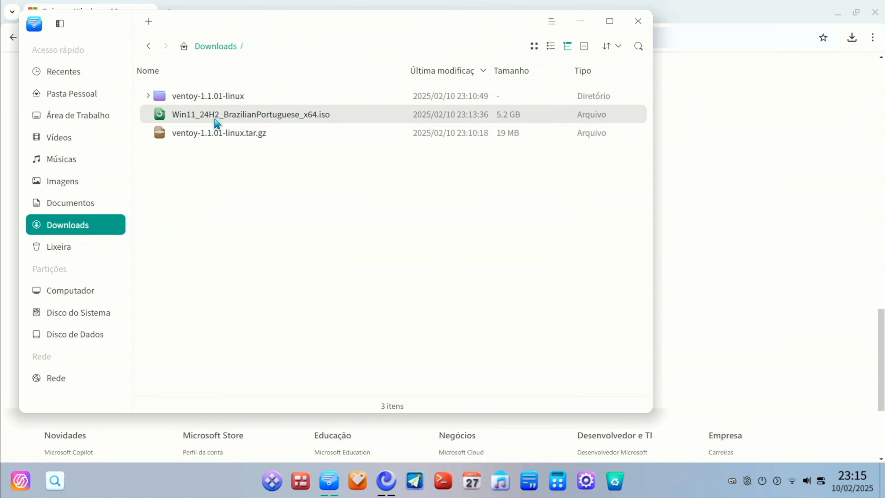
click(205, 120)
right_click(206, 119)
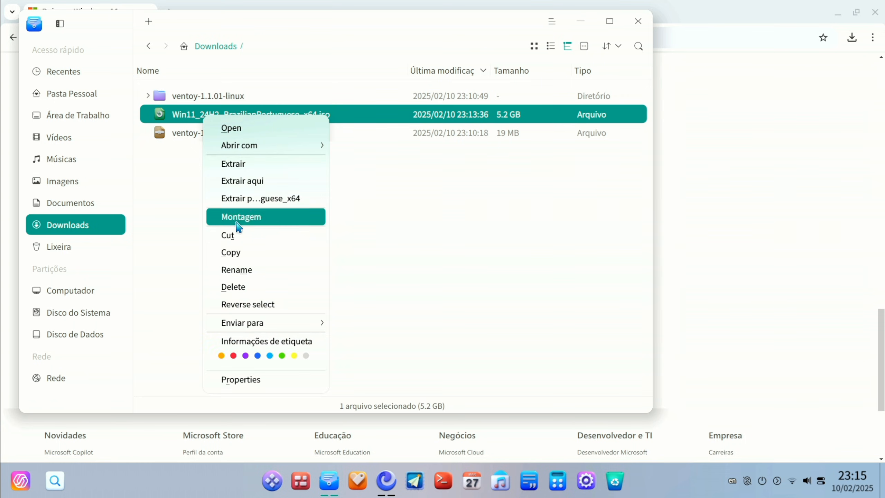
click(223, 254)
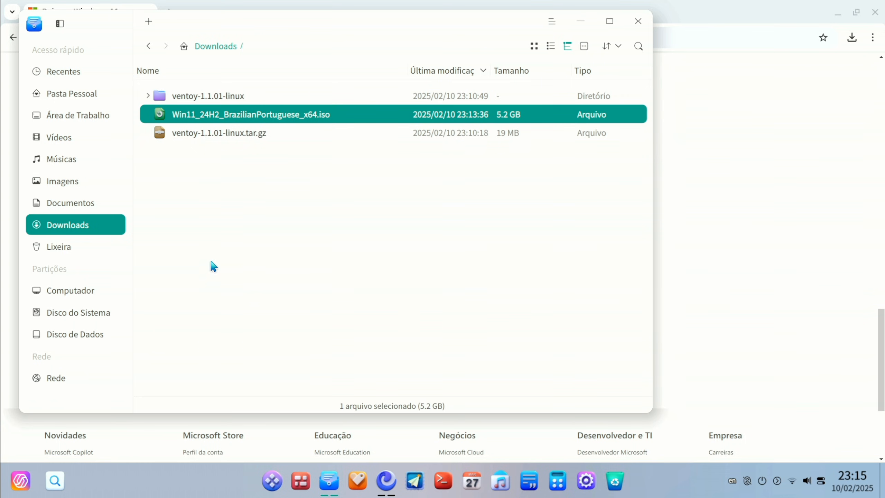
Open the Ventoy USB drive and paste the copied Windows 11 ISO into its root
click(87, 290)
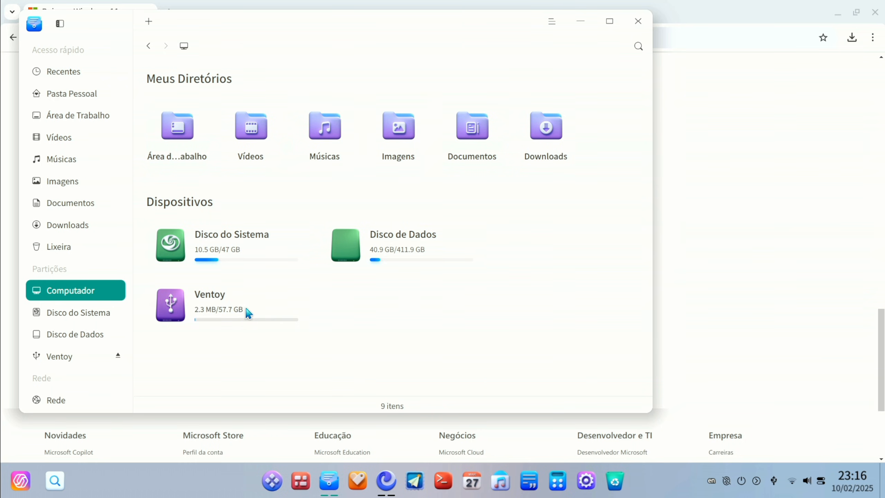
scroll(59, 279, down, 1)
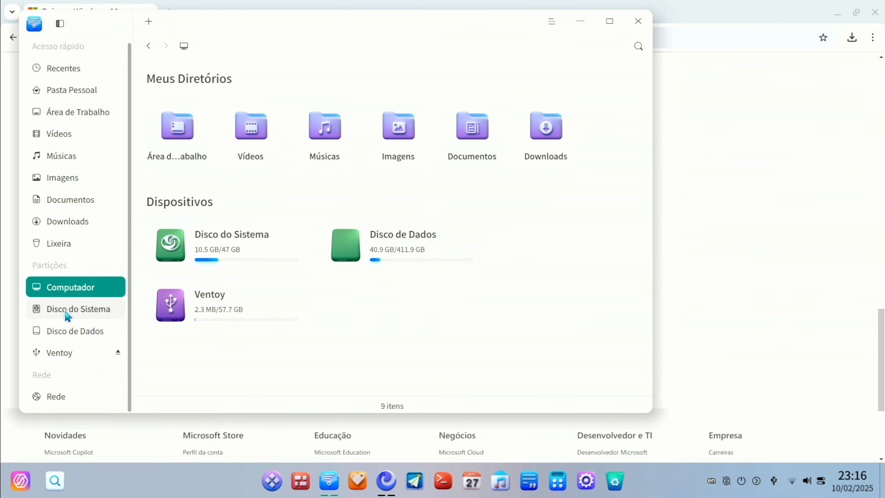
click(67, 359)
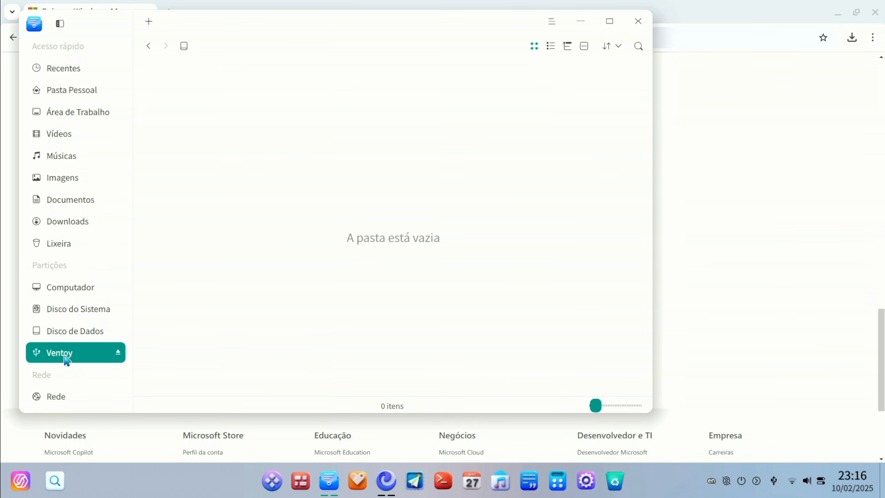
right_click(295, 197)
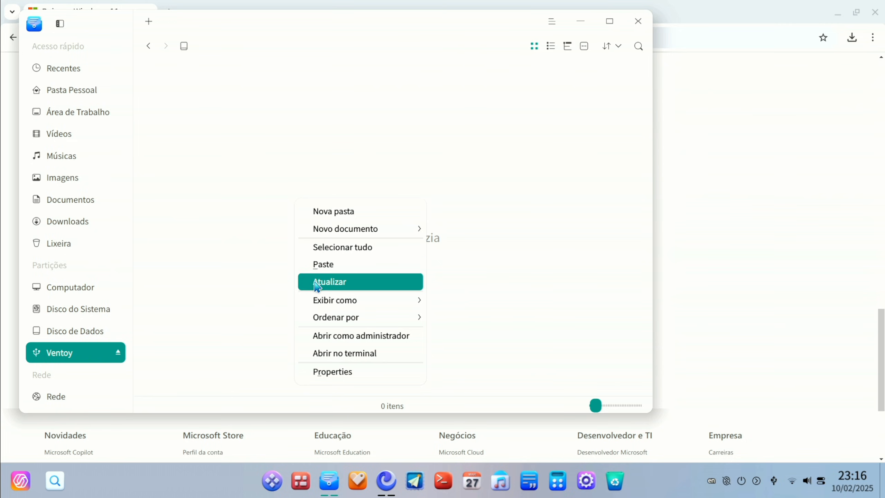
click(323, 272)
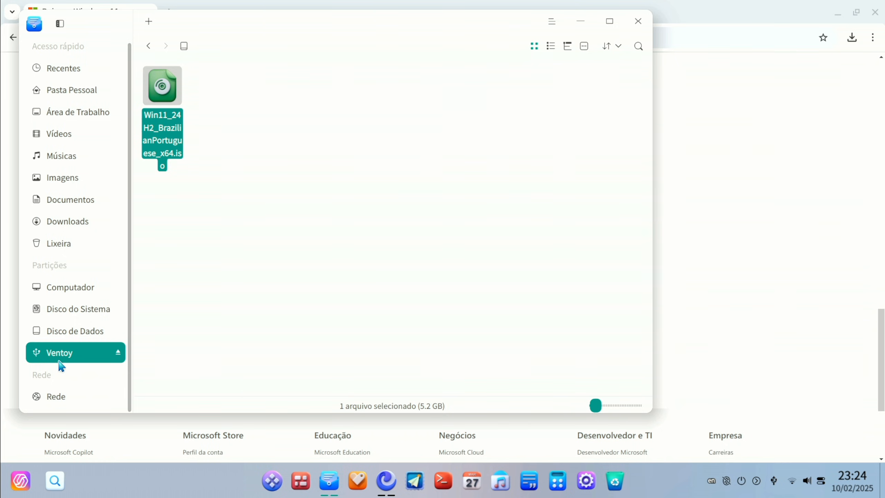
click(307, 243)
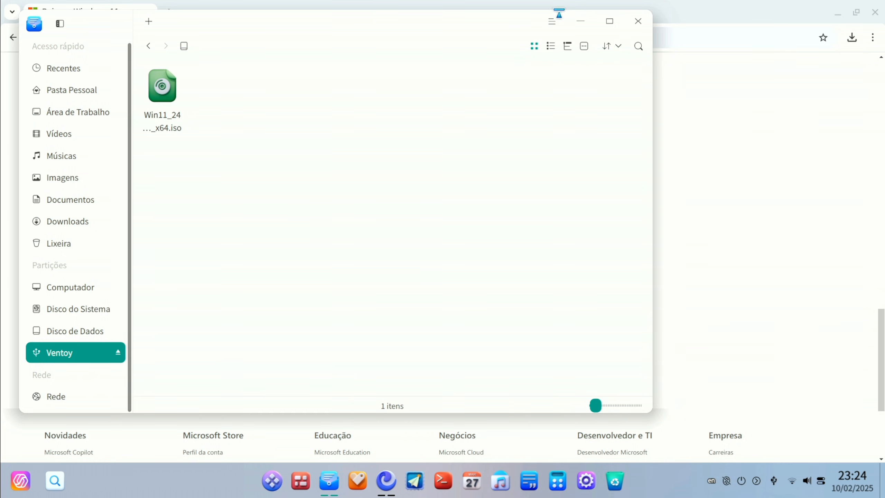
Close both file manager windows and the browser
click(631, 22)
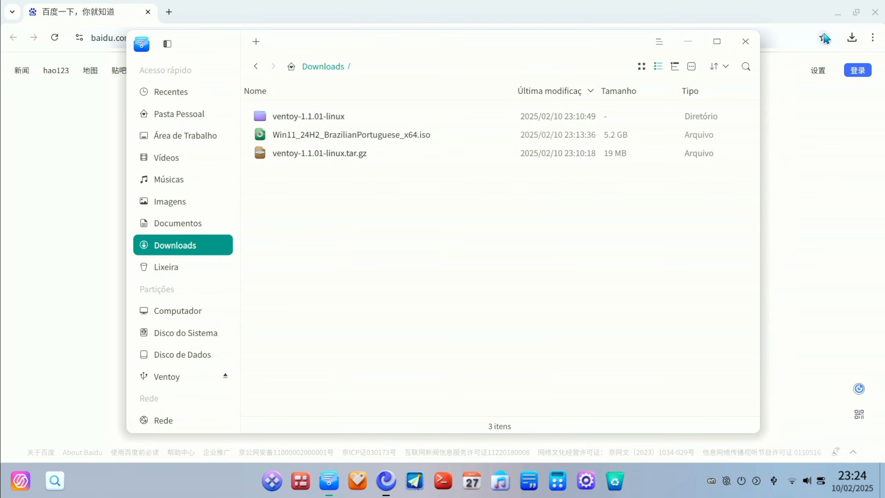
click(745, 41)
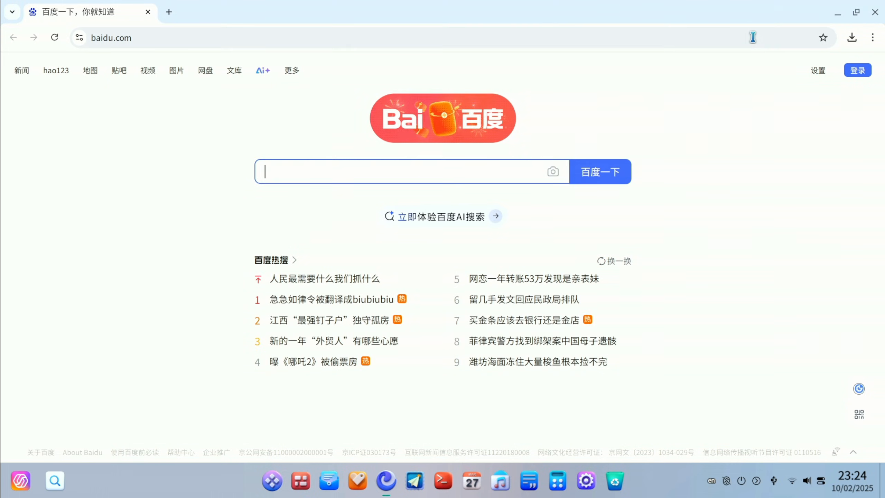
click(874, 13)
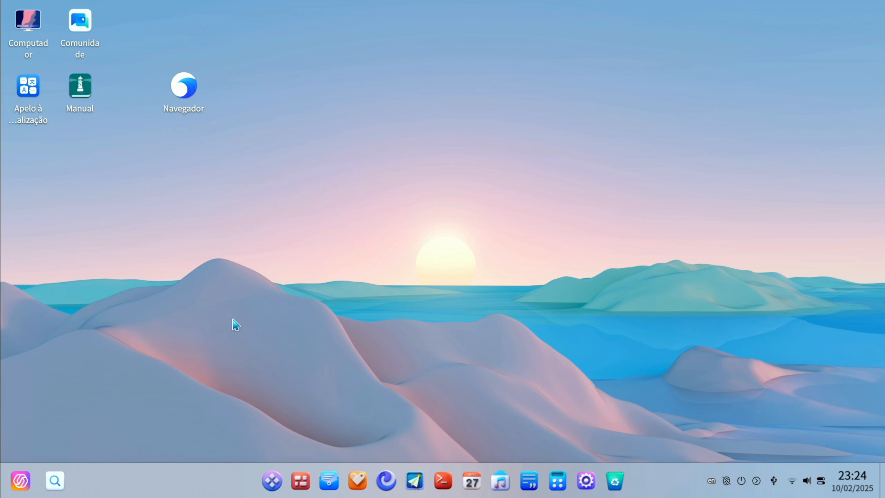
Restart the computer and open the boot device selection during startup
click(271, 480)
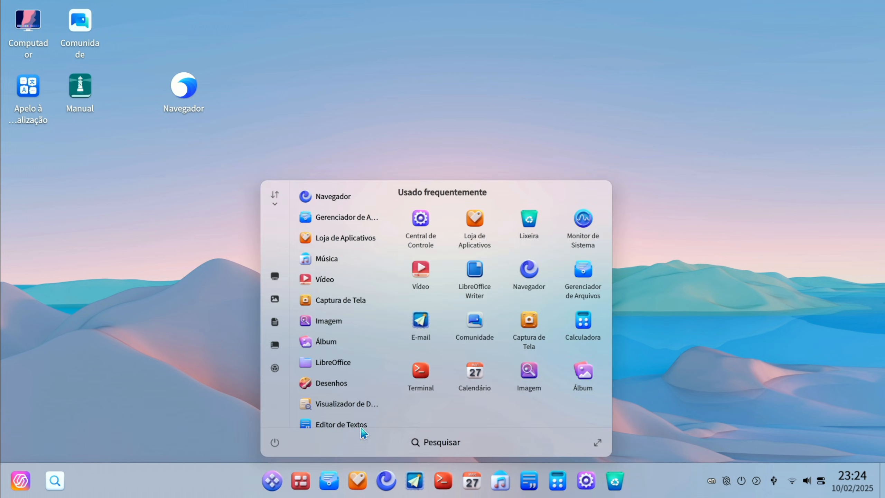
click(275, 442)
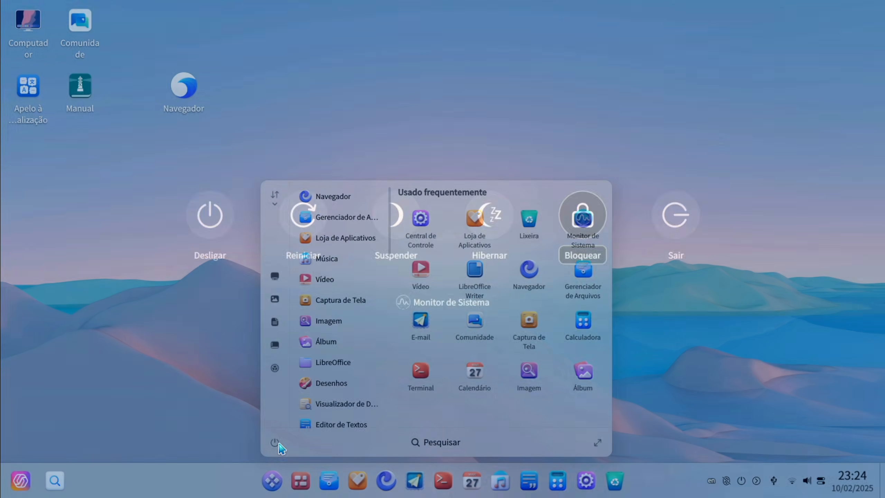
click(302, 217)
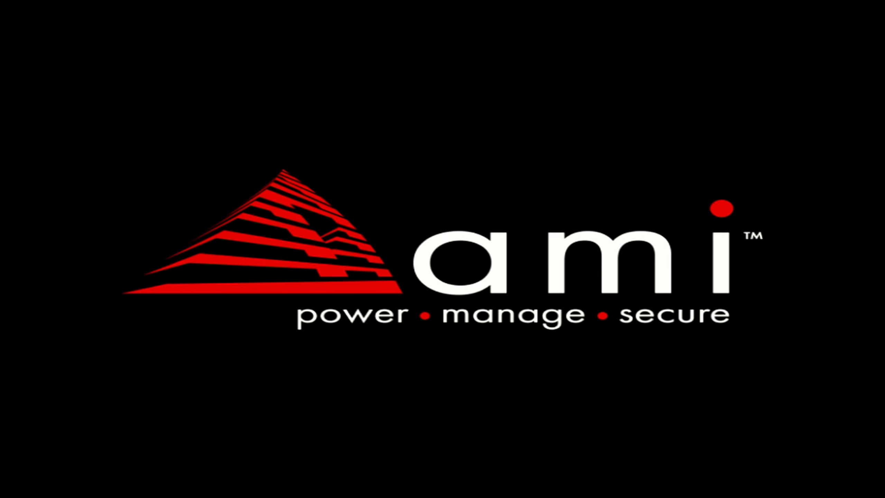
key(F7)
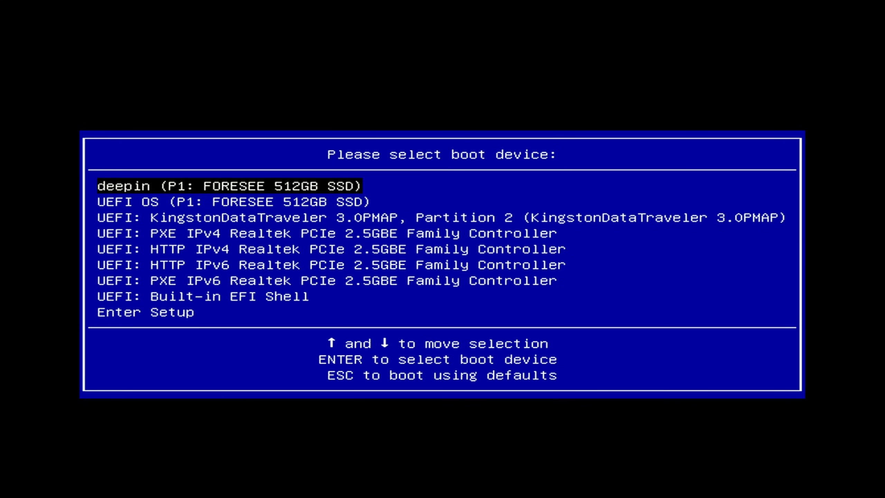
Boot from the UEFI KingstonDataTraveler 3.0PMAP, Partition 2 device
key(Down)
key(Down)
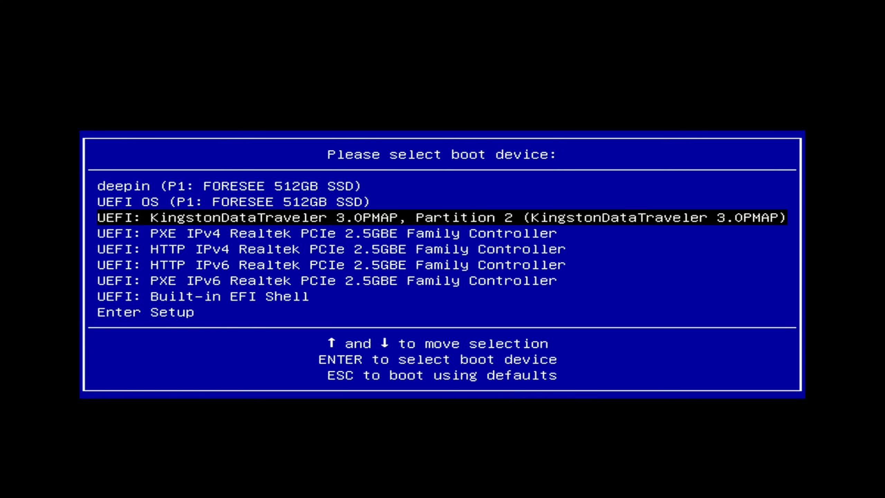
key(Return)
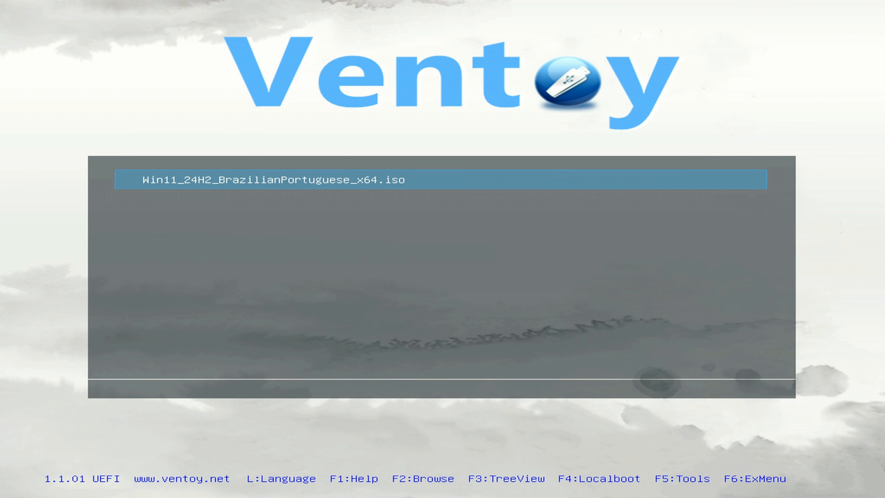
Boot Win11_24H2_BrazilianPortuguese_x64.iso in normal mode and accept Português (Brasil) for the installation language and the time and currency format
key(Return)
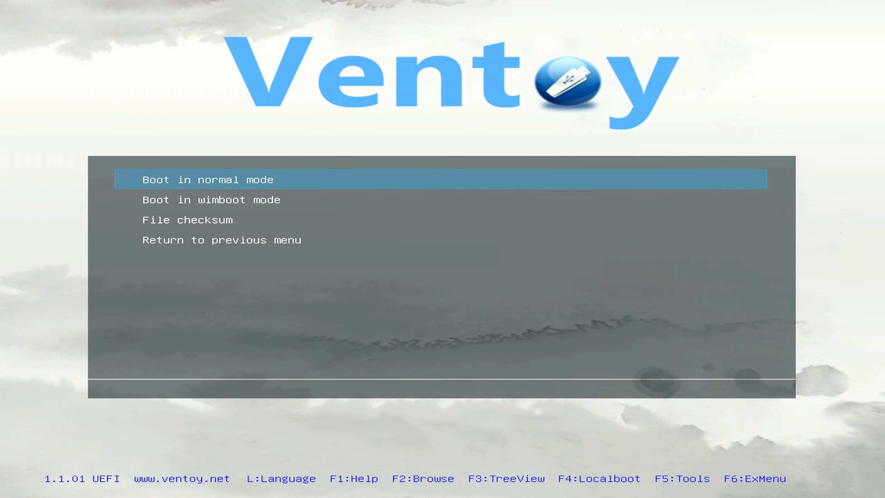
key(Return)
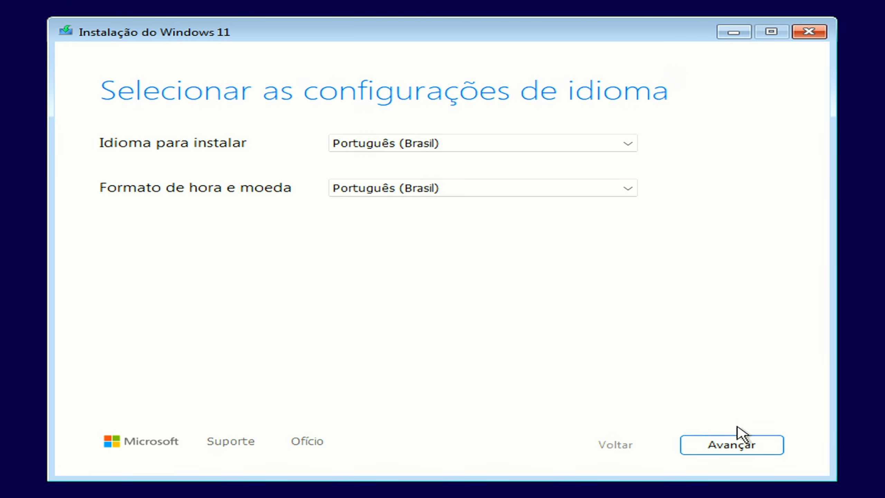
click(736, 448)
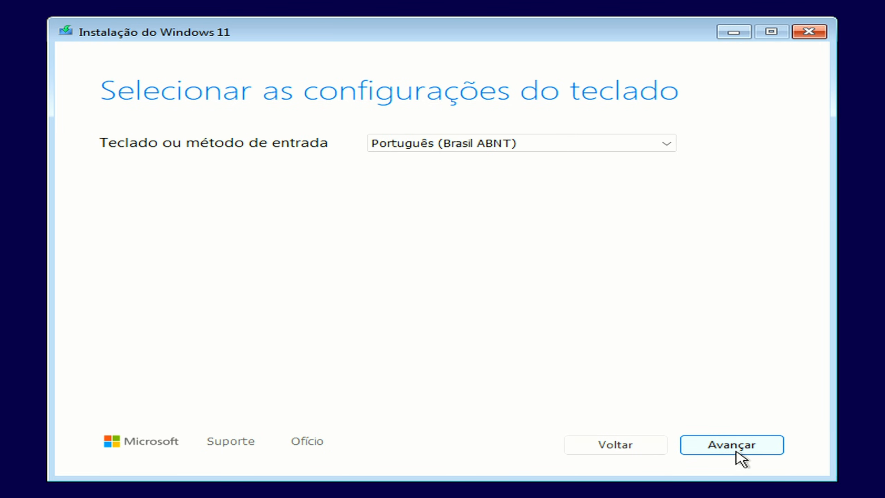
Accept the Português (Brasil ABNT) keyboard and choose to install Windows 11, agreeing that all files, apps and settings will be deleted
click(746, 446)
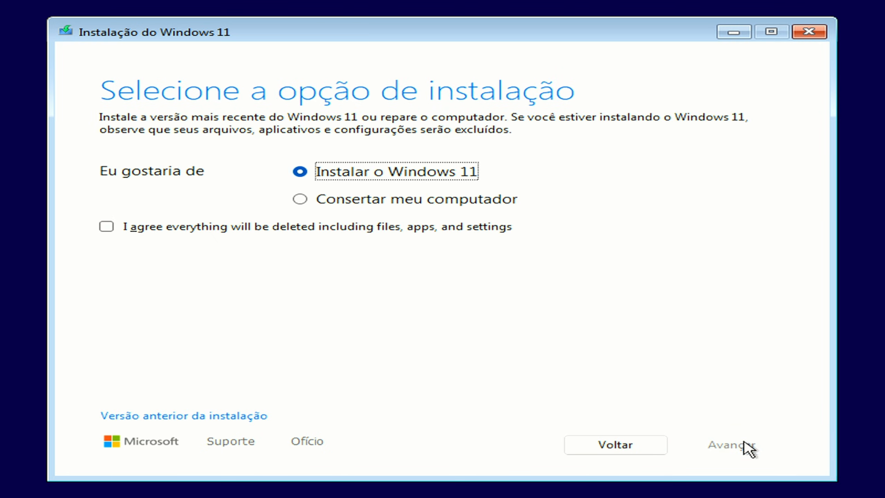
click(113, 229)
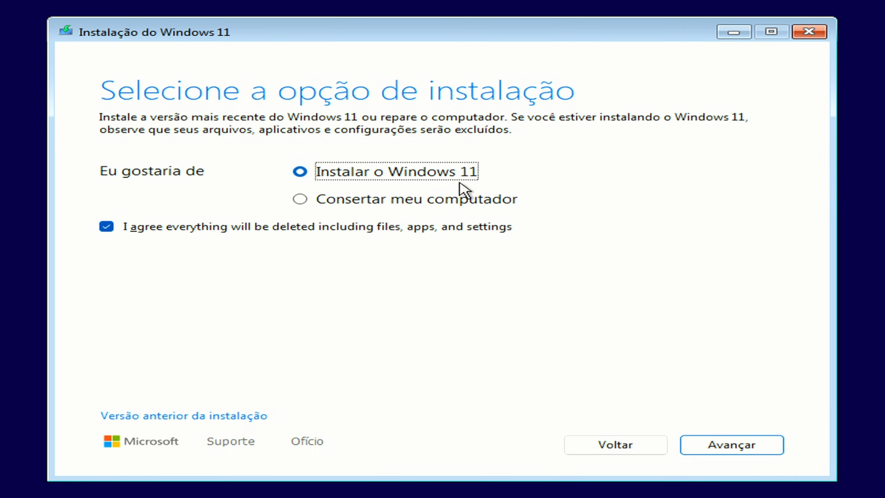
click(724, 443)
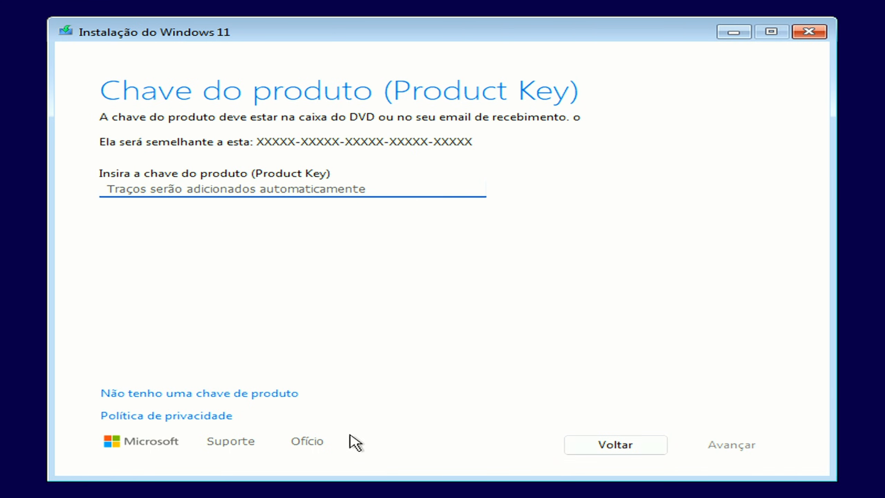
Continue without a product key, select the Windows 11 Home image and accept the license terms
click(176, 394)
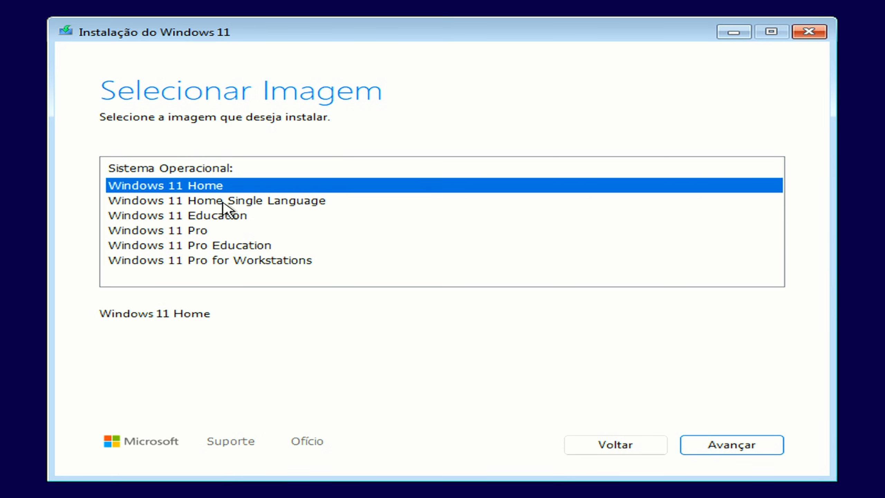
click(723, 446)
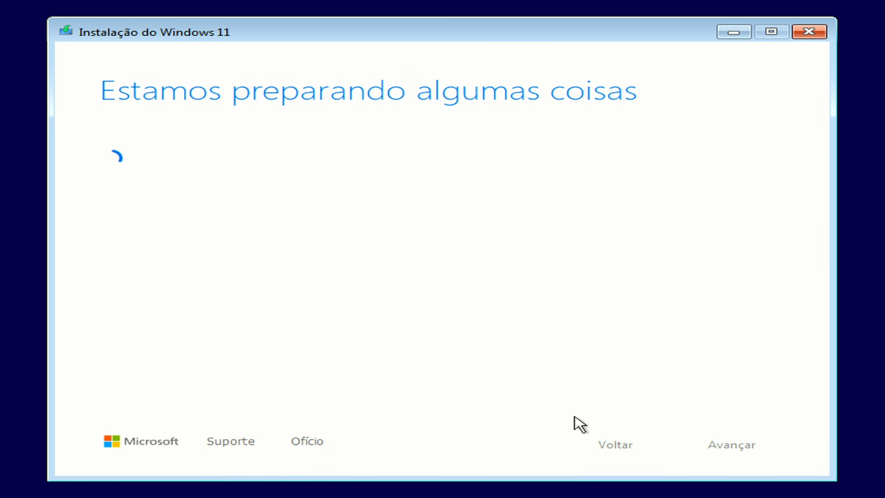
scroll(554, 253, down, 15)
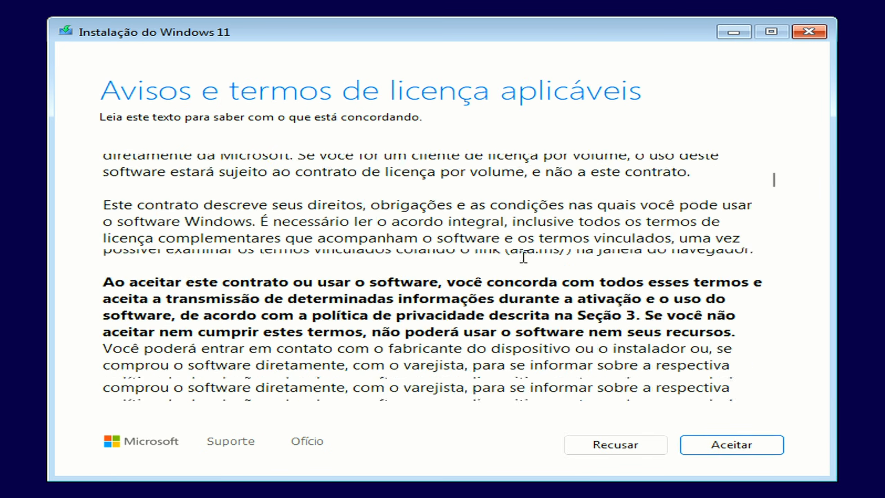
scroll(735, 396, down, 1)
click(750, 443)
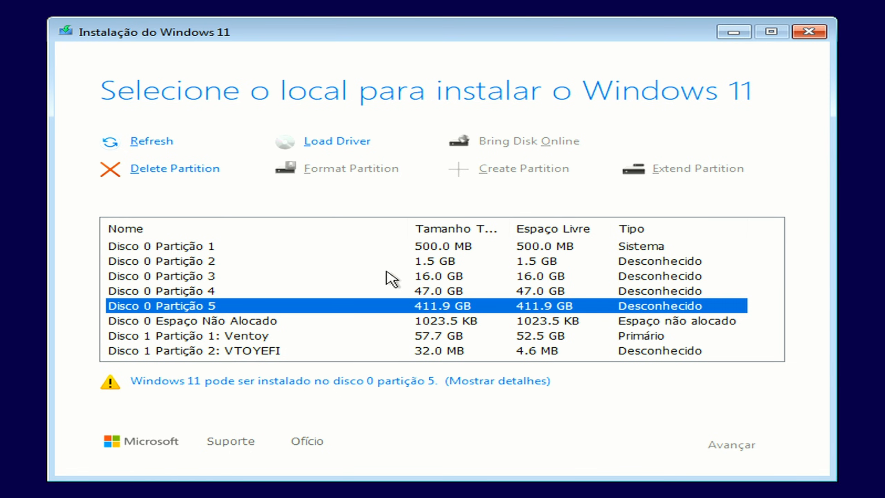
Examine partitions 1 to 4 of disk 0 in the list of installation locations
click(414, 248)
click(413, 263)
click(420, 277)
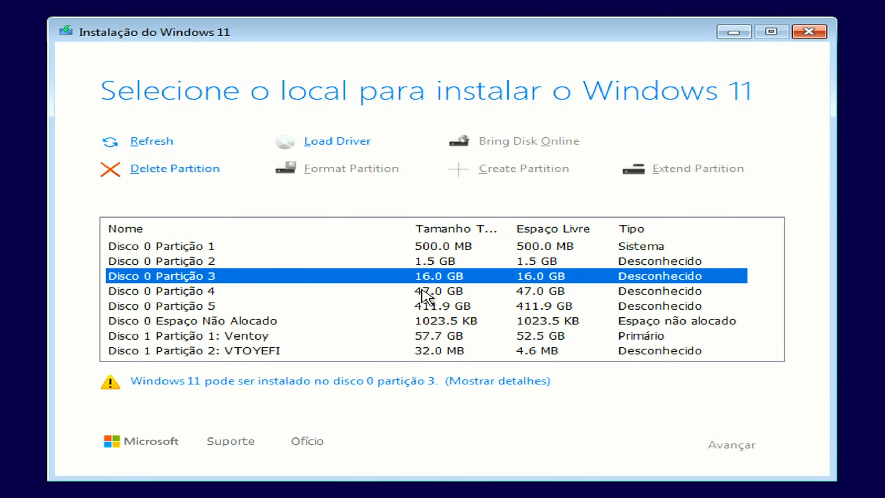
click(422, 290)
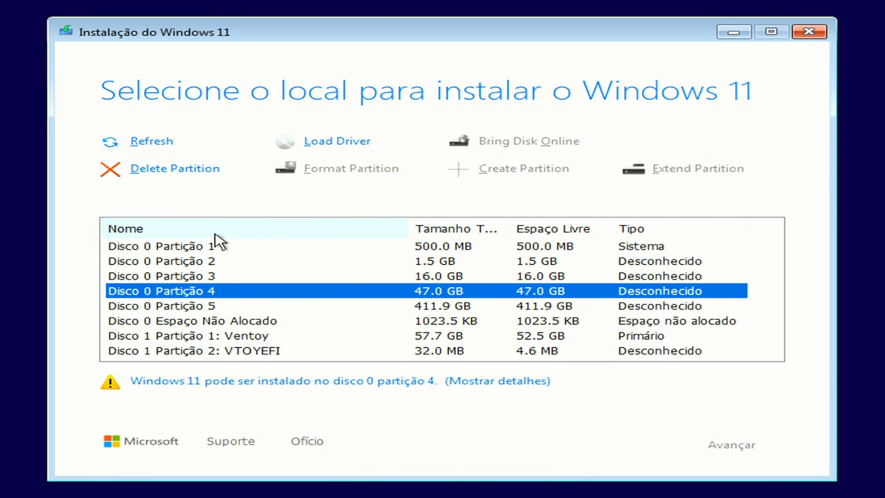
click(211, 259)
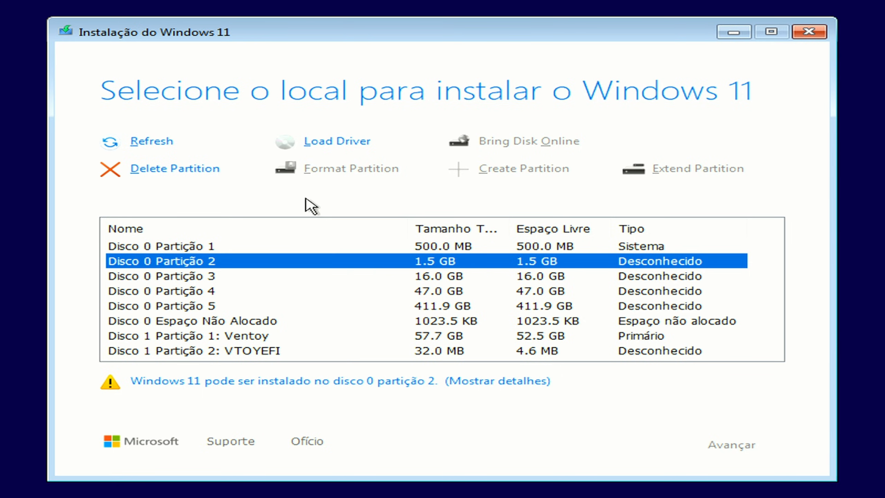
Open a command prompt over the installer, start diskpart and list the disks
key(shift+F10)
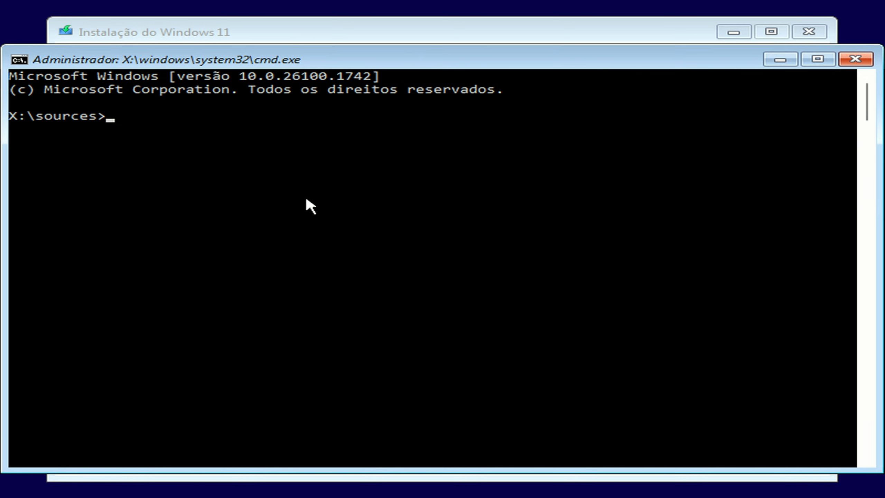
text(diskpart)
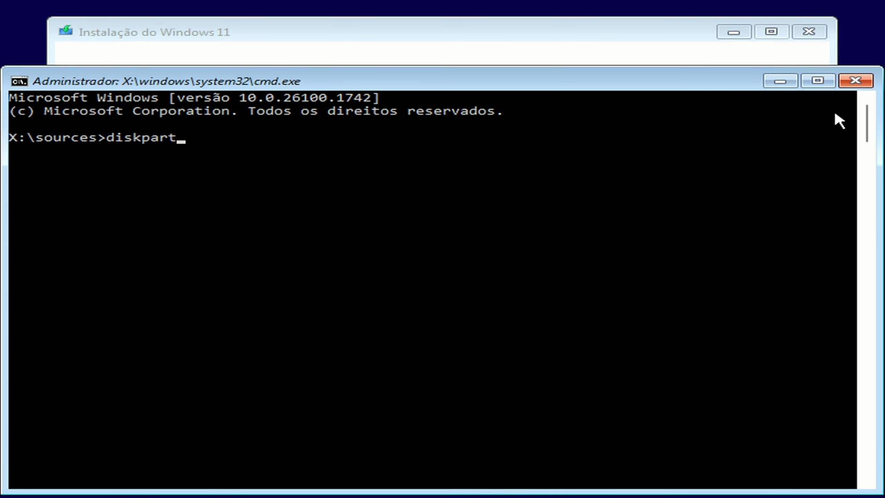
key(Return)
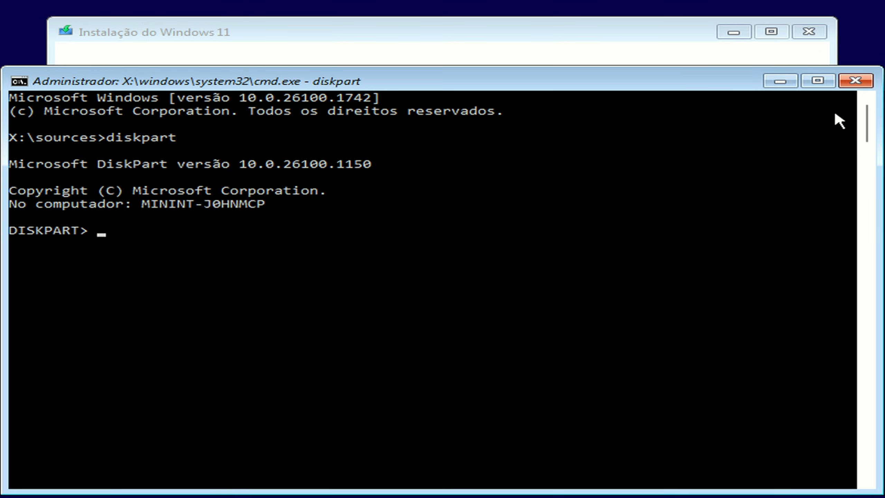
text(list disk)
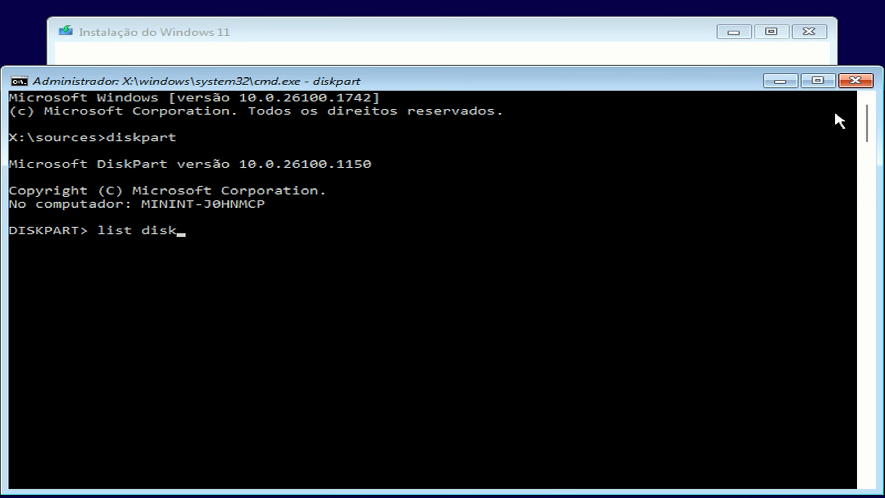
key(Return)
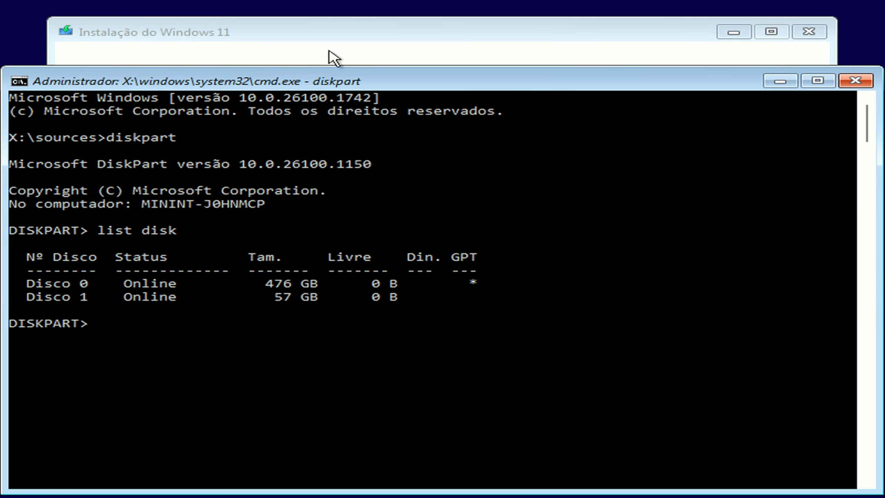
Identify the internal drive by its size, wipe disk 0 with the clean command and close the command prompt
drag(276, 297, 290, 299)
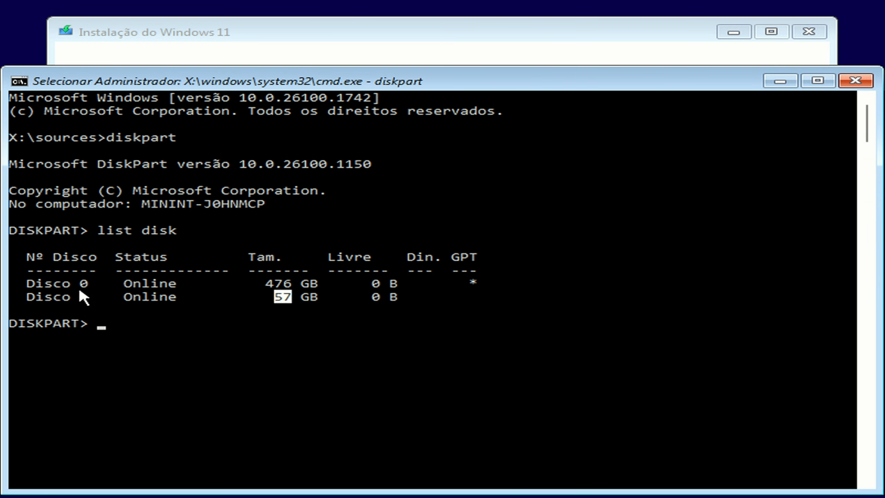
drag(72, 283, 92, 287)
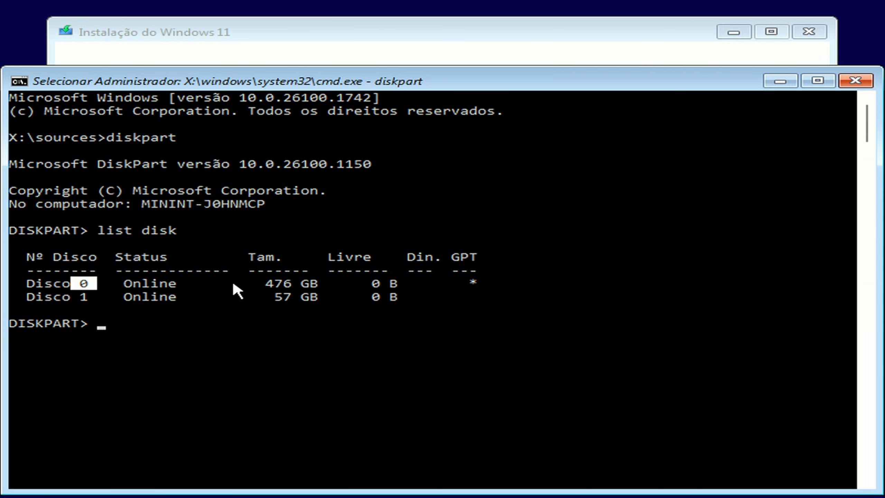
click(260, 283)
drag(305, 285, 313, 287)
click(83, 283)
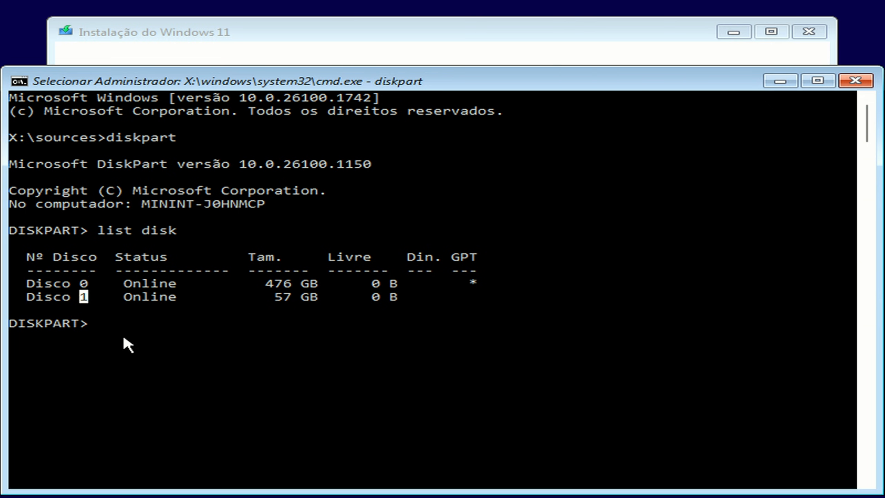
text(select disk 0)
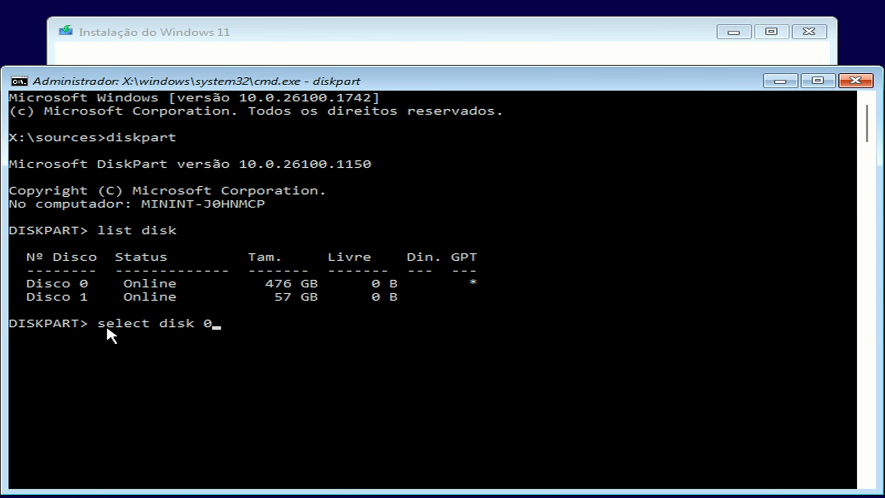
key(Return)
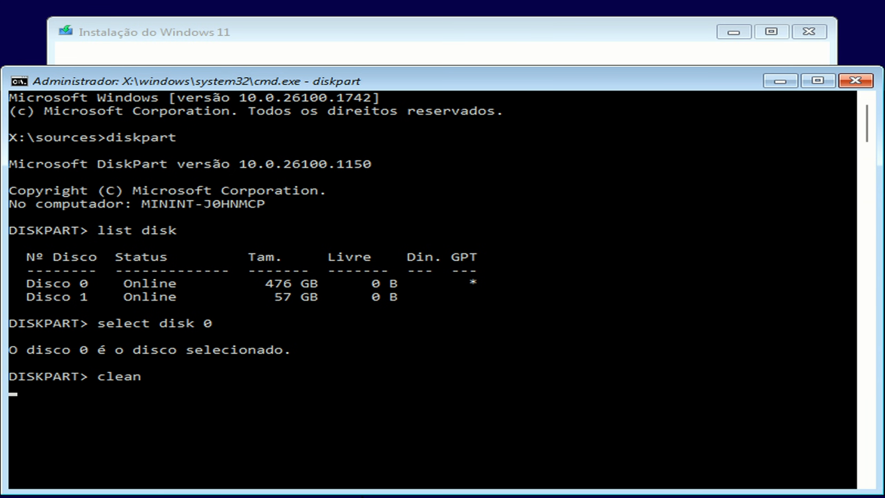
key(Return)
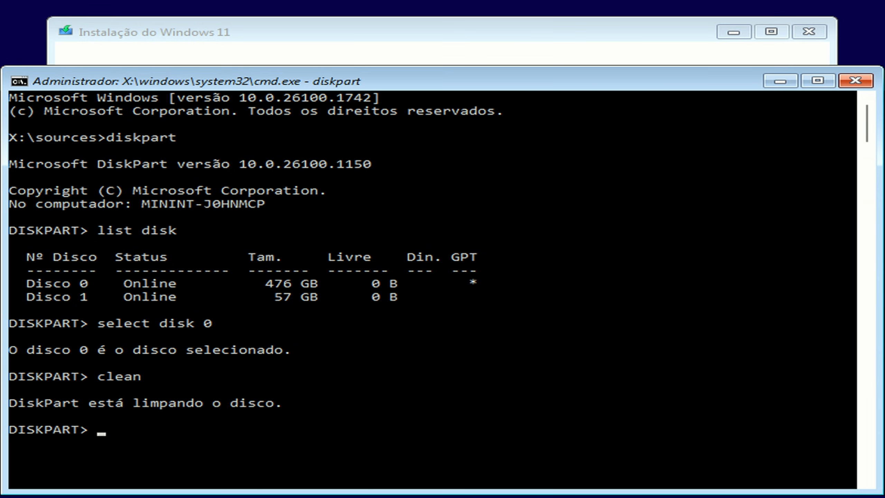
click(853, 82)
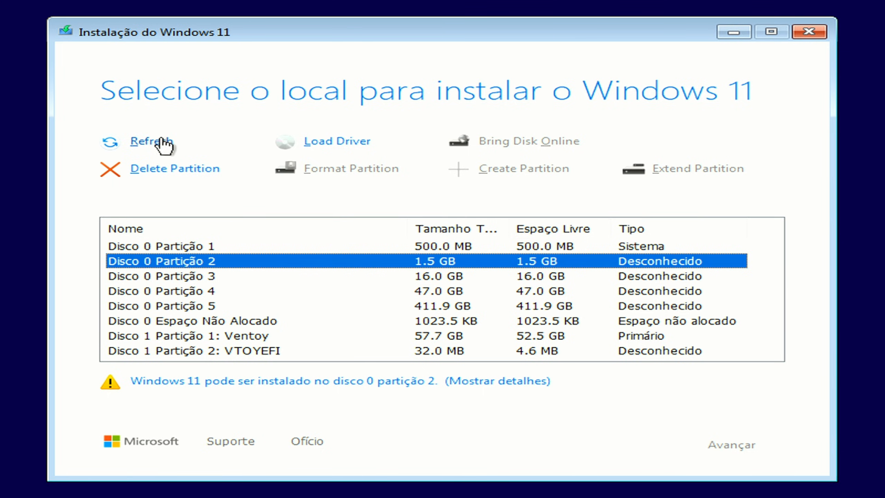
Refresh the partition list and start installing Windows 11 Home on the unallocated space of disk 0
click(149, 142)
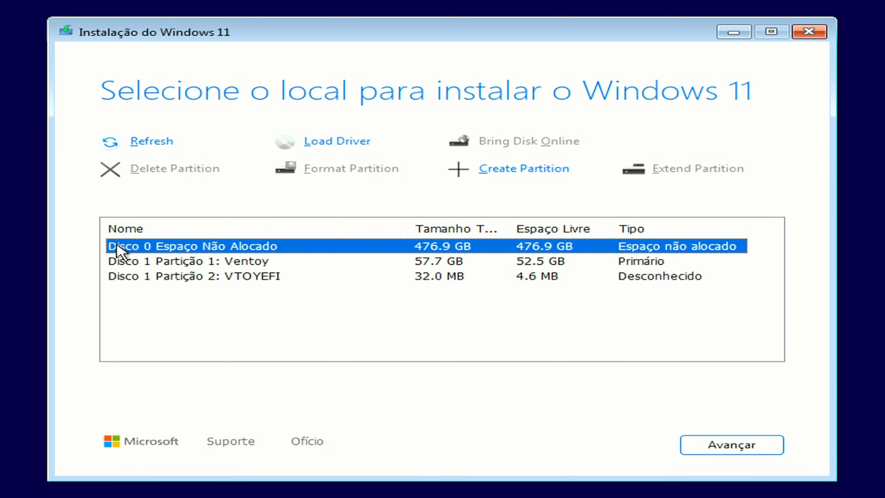
click(730, 451)
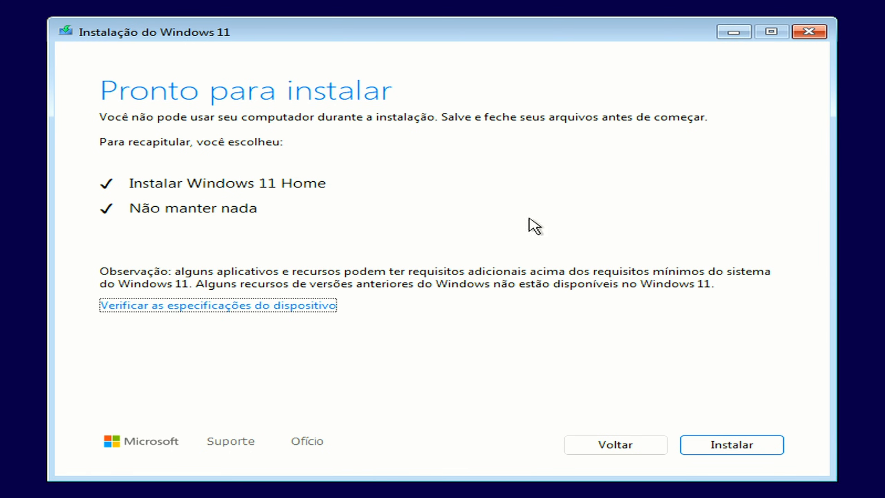
click(732, 444)
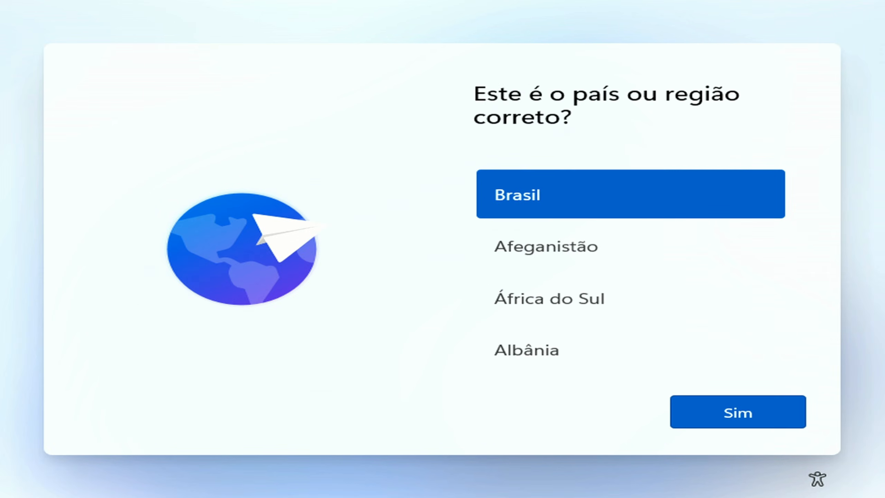
Confirm Brasil as the region, choose the Português (Brasil ABNT2) keyboard layout and skip adding a second layout
click(727, 405)
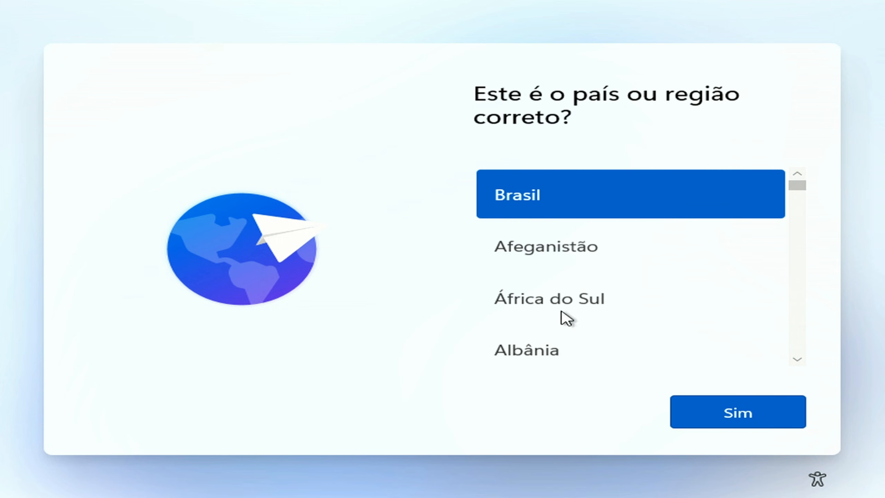
click(727, 413)
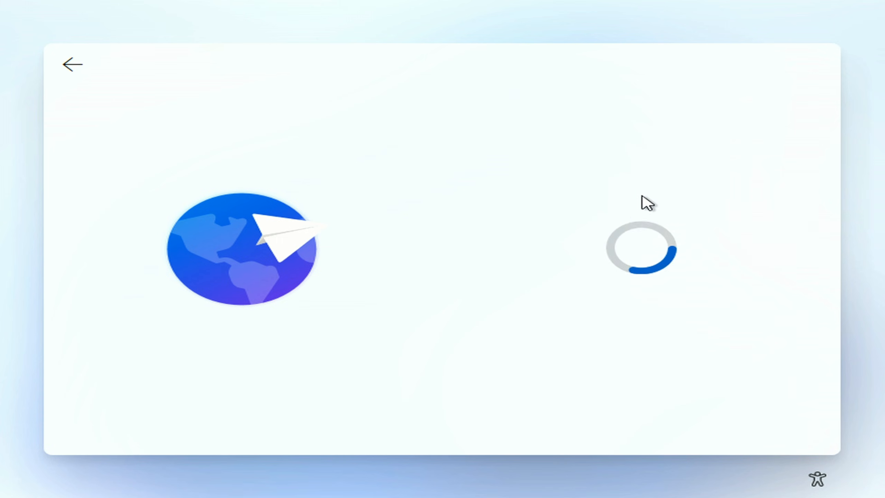
click(612, 364)
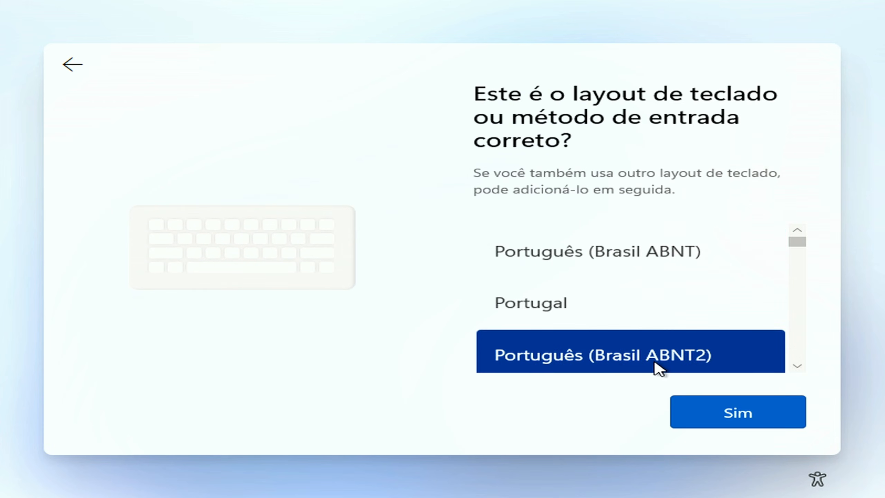
click(700, 422)
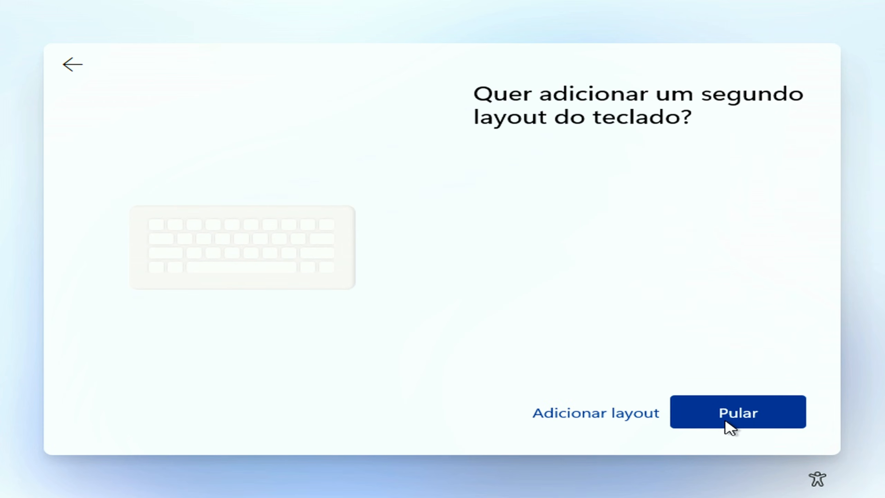
click(725, 423)
click(762, 414)
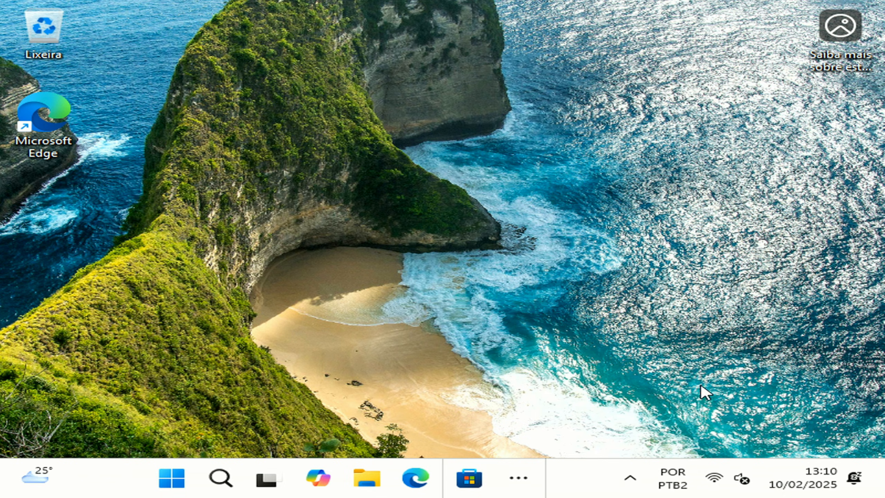
Check the Wi-Fi connection in the quick settings, close them and open Windows Update in the system settings
click(721, 479)
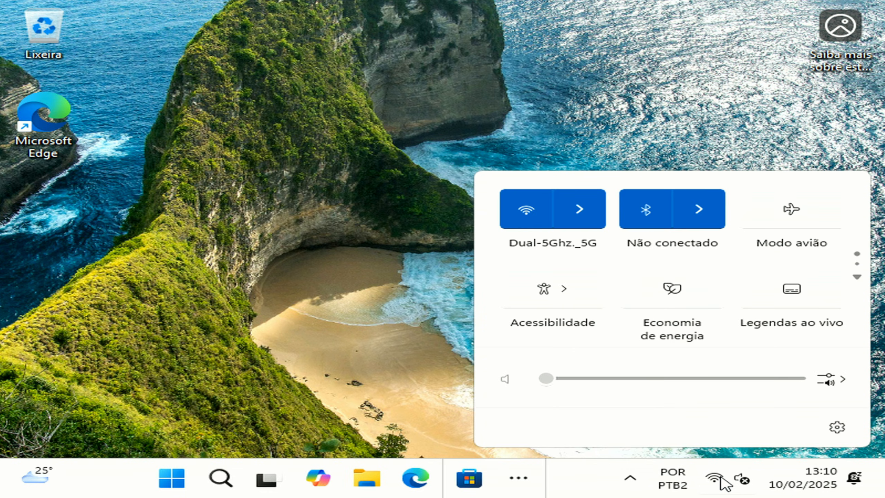
click(177, 237)
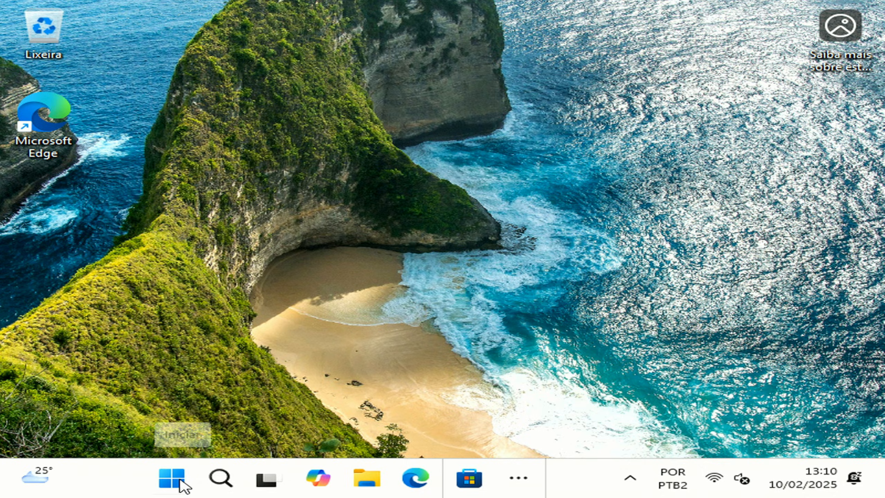
click(171, 480)
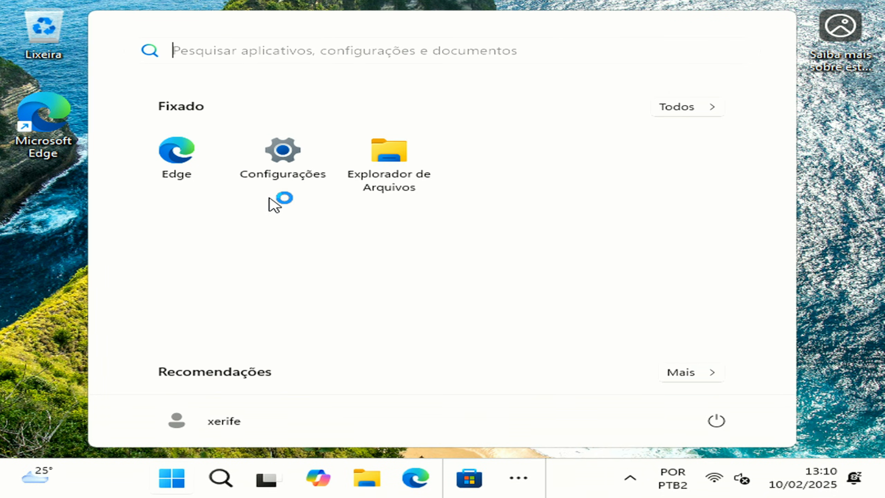
click(271, 176)
scroll(167, 260, down, 3)
click(166, 437)
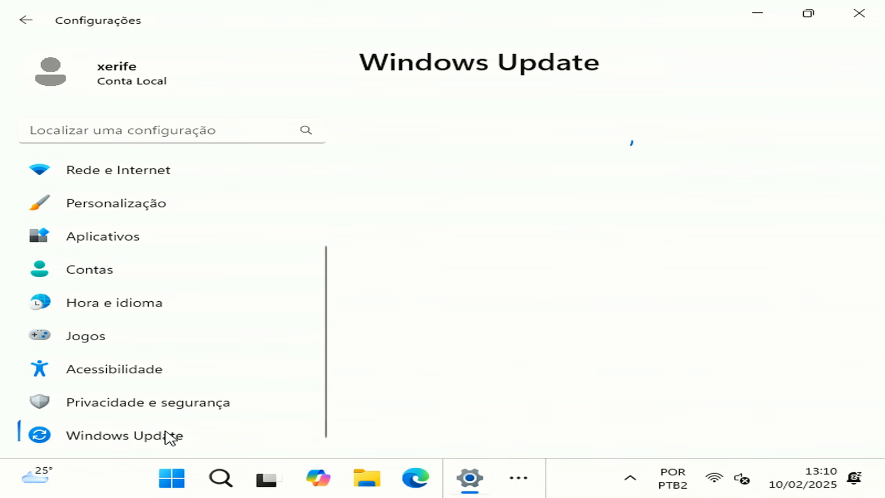
Examine the list of available updates, including the Windows Security platform and Intel display driver entries, and their download progress
scroll(546, 204, down, 5)
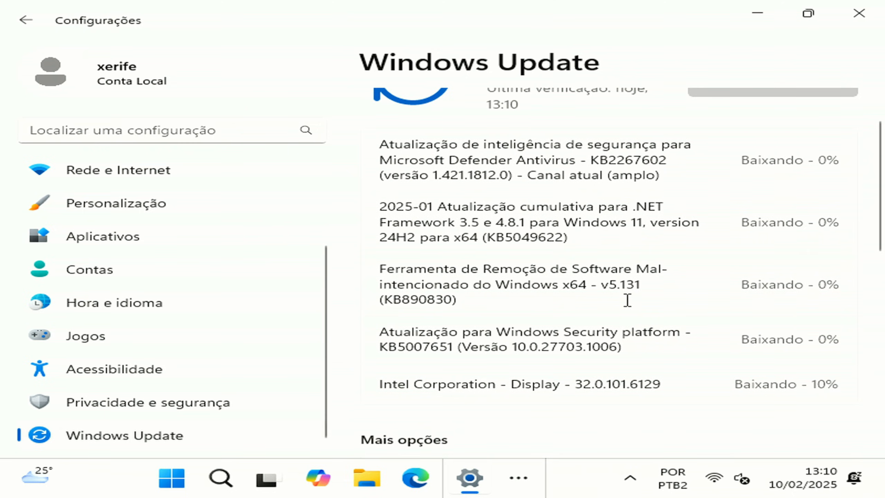
scroll(533, 292, down, 2)
scroll(533, 292, up, 4)
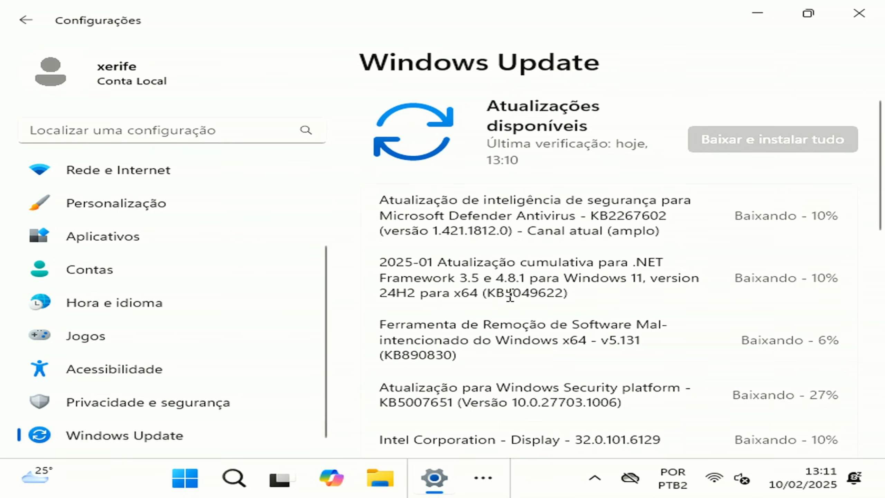
scroll(533, 312, down, 3)
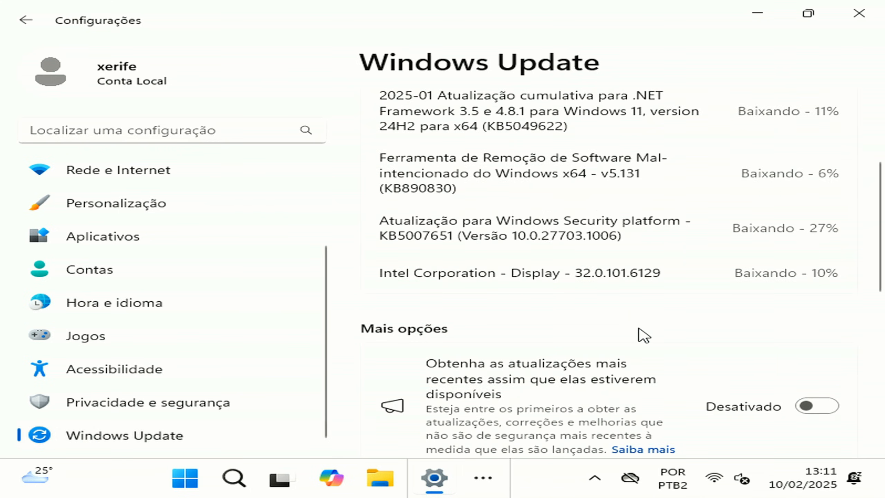
scroll(644, 336, up, 3)
drag(496, 384, 698, 412)
drag(500, 346, 683, 356)
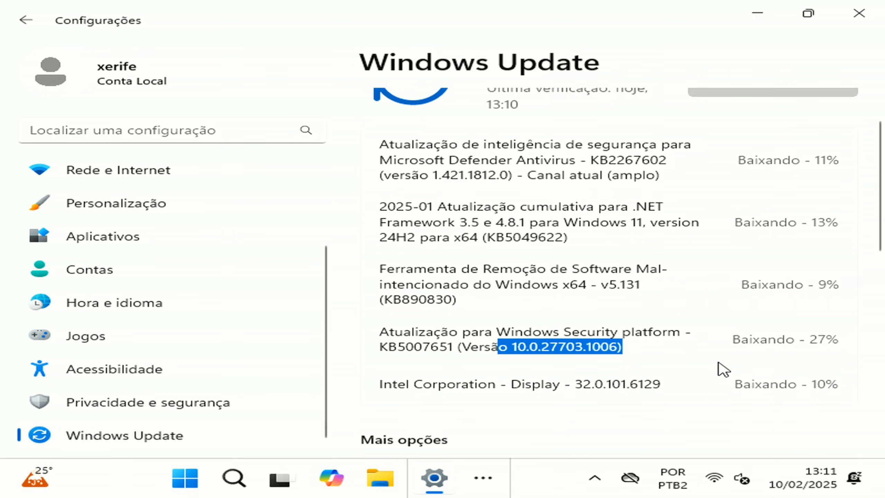
click(560, 290)
scroll(559, 279, up, 2)
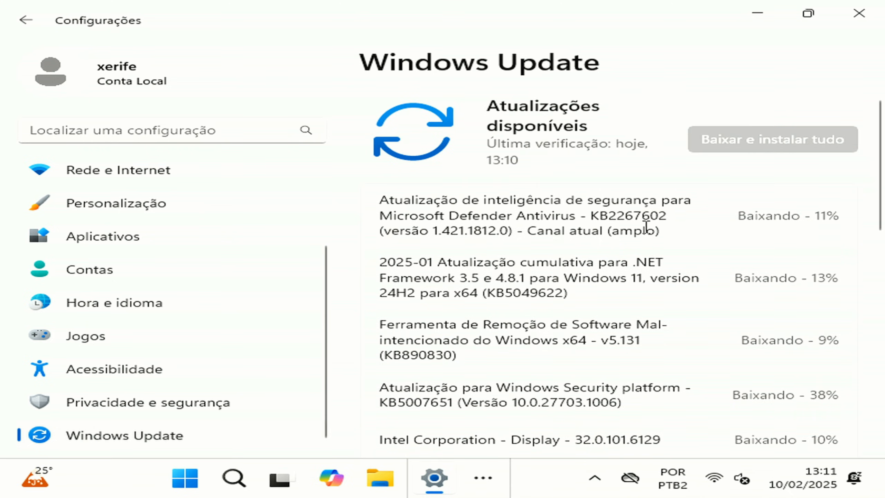